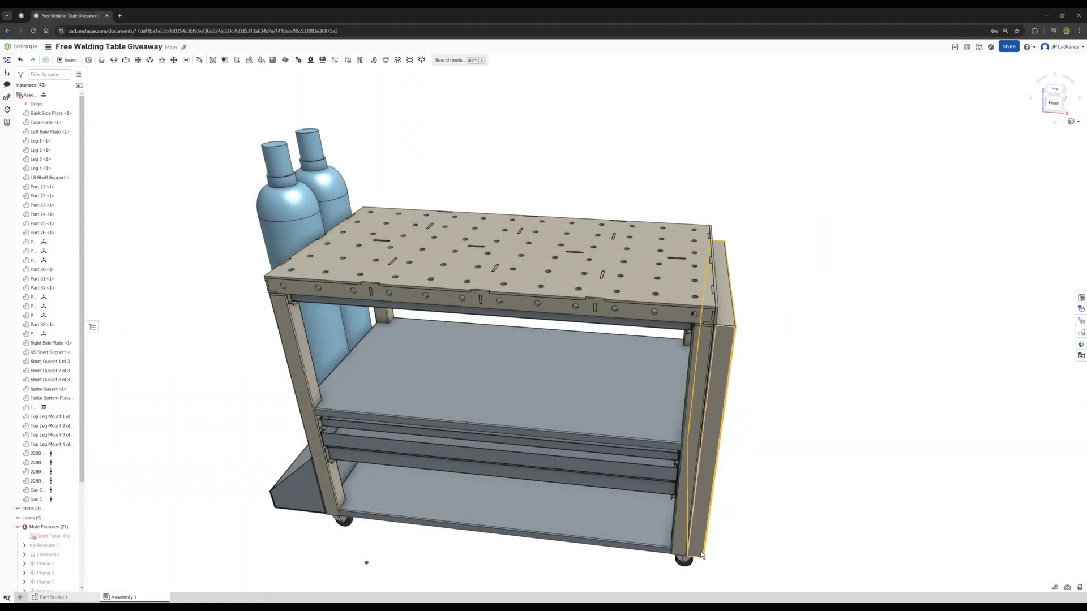
Step: Swing the folded side extension up until it is level with the perforated tabletop
drag(707, 553, 907, 321)
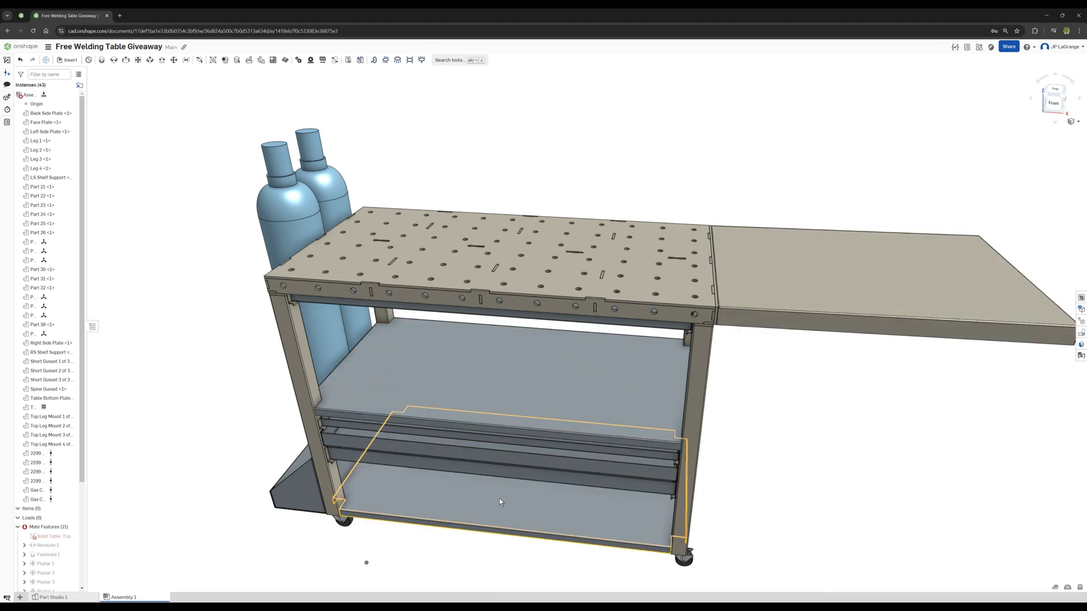
Step: Examine the drawers, their side supports and the shelves from the front and from below
right_drag(498, 499, 508, 443)
right_drag(546, 477, 520, 465)
drag(525, 379, 435, 460)
drag(473, 428, 482, 402)
right_drag(483, 399, 493, 424)
scroll(610, 358, up, 5)
right_drag(611, 393, 566, 412)
right_drag(536, 498, 526, 493)
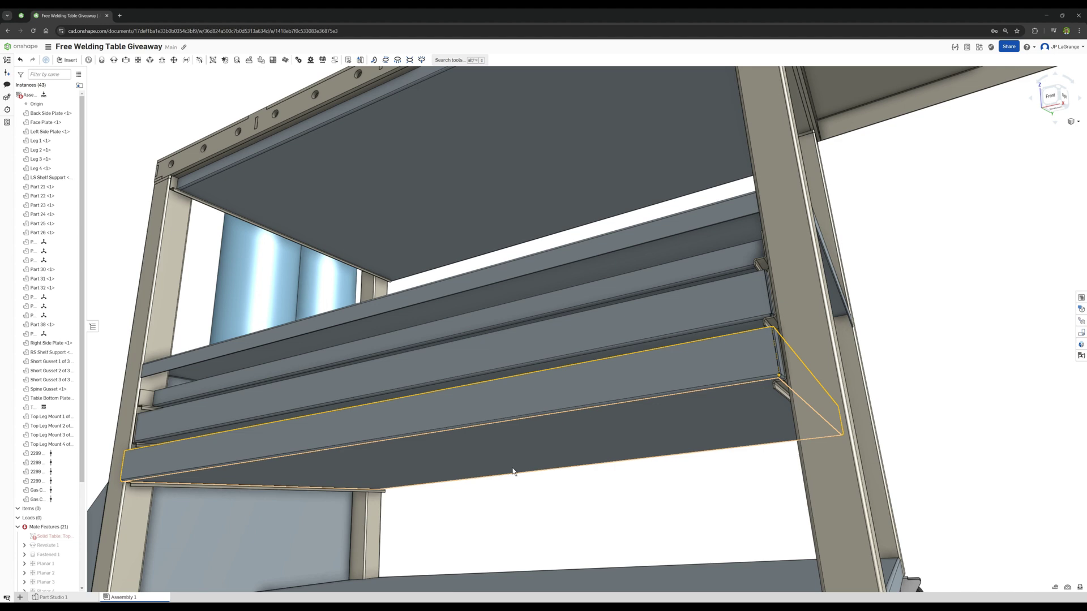
scroll(530, 450, down, 5)
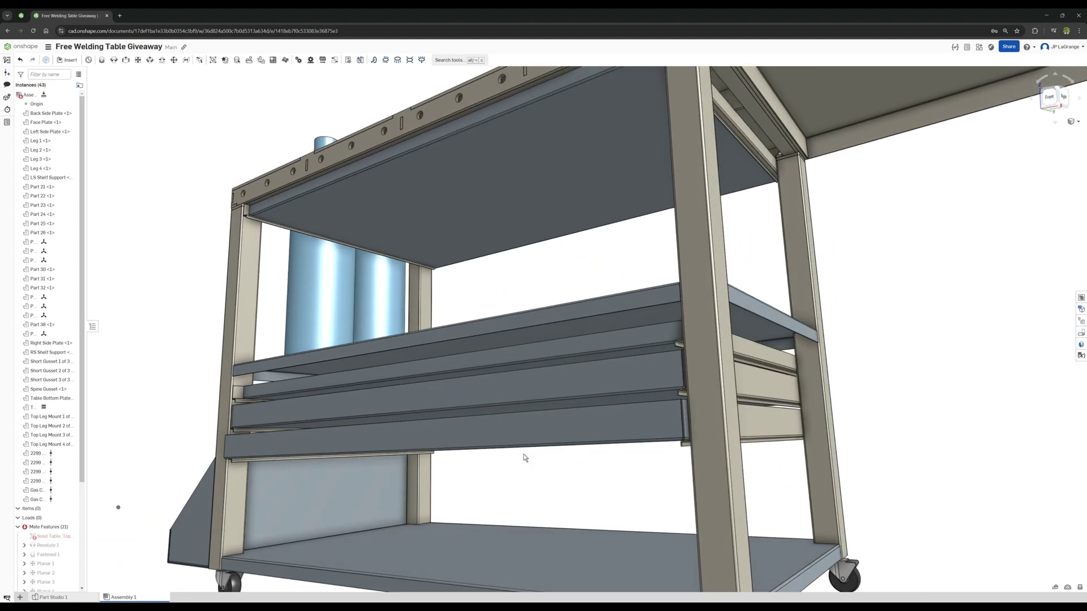
right_drag(523, 455, 526, 465)
right_click(526, 465)
click(891, 496)
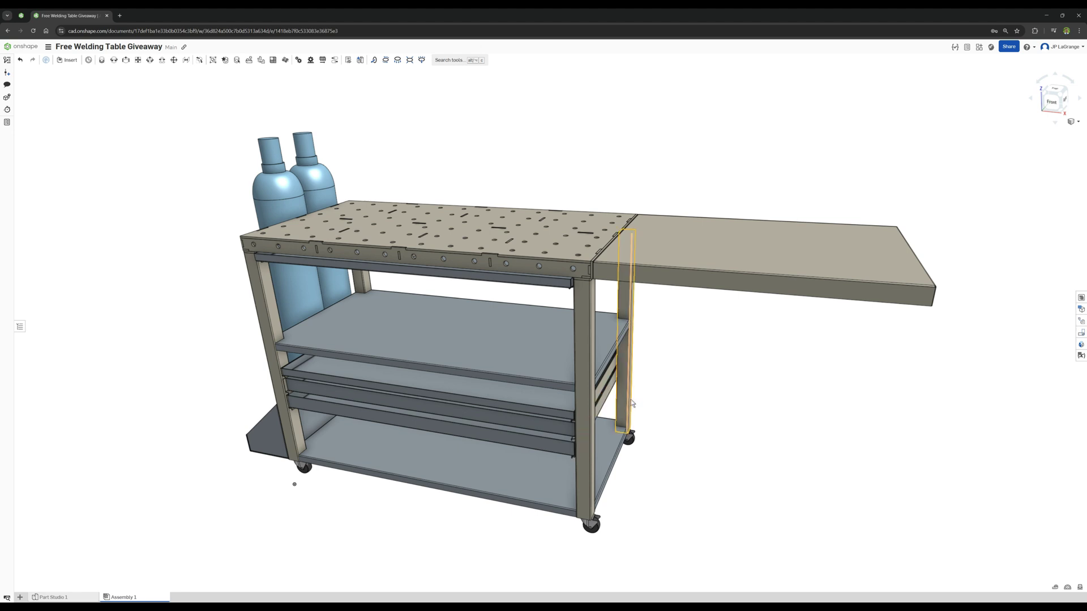
Step: Fold the raised side extension down until it hangs beside the table legs
middle_drag(589, 402, 615, 404)
right_drag(529, 408, 595, 409)
click(884, 448)
right_drag(886, 451, 700, 464)
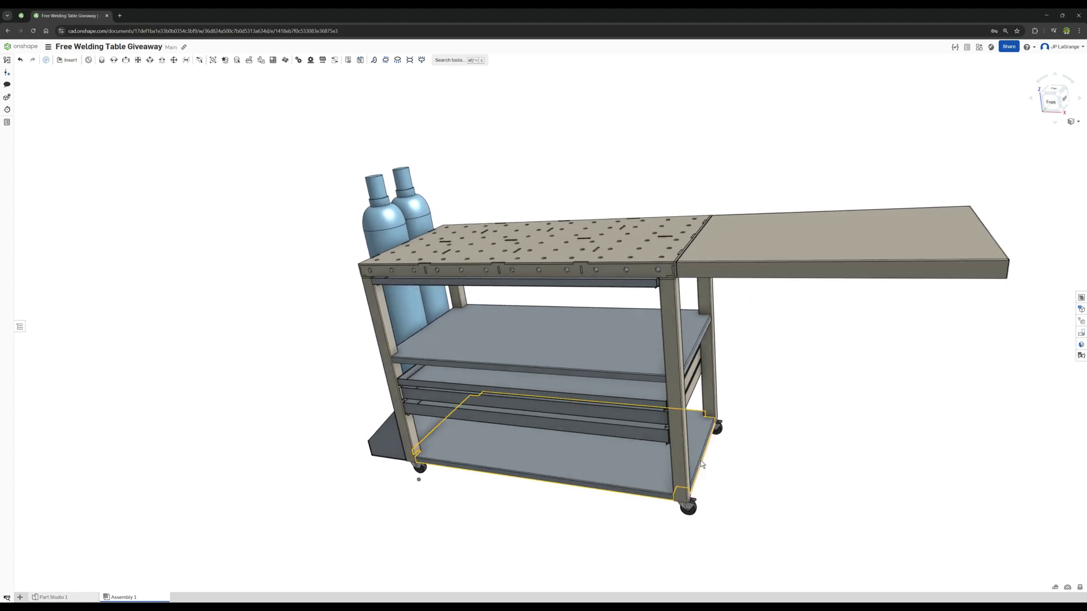
right_drag(609, 267, 591, 275)
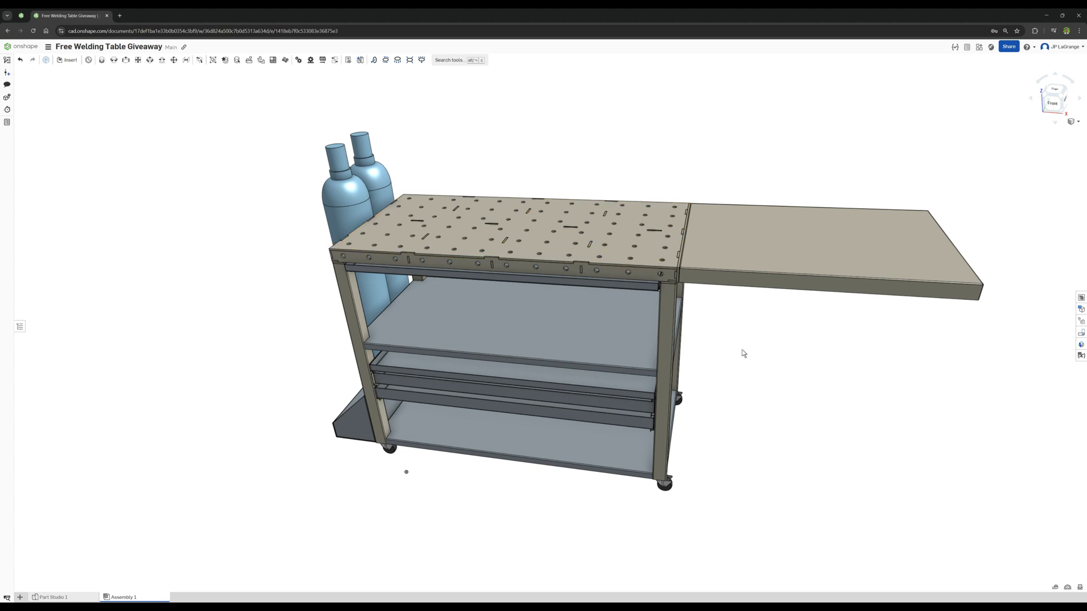
drag(957, 292, 687, 485)
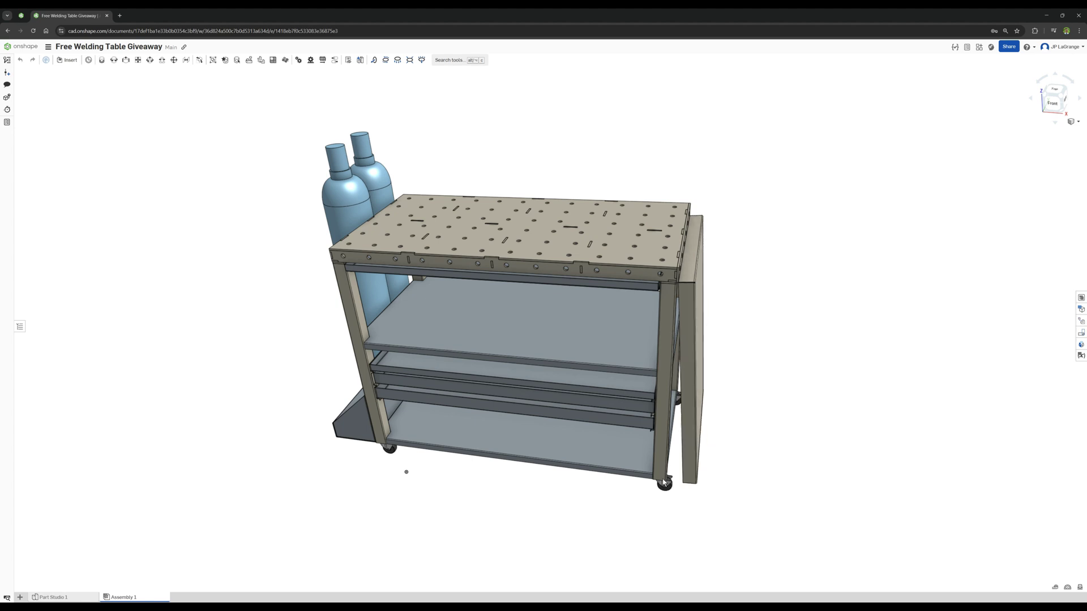
drag(686, 478, 664, 542)
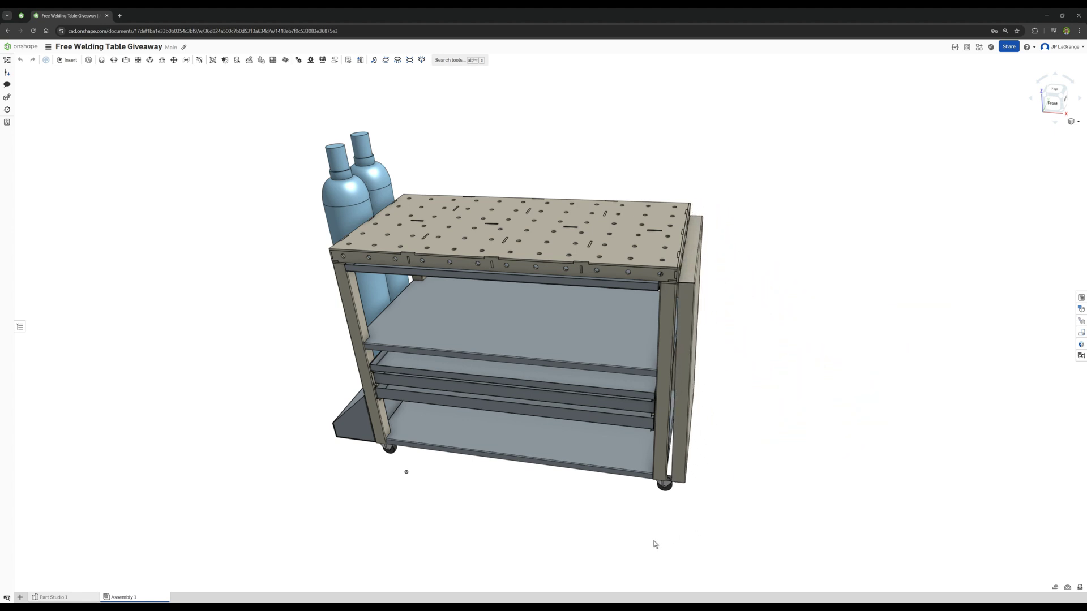
Step: Raise the hanging side extension again so it extends the tabletop horizontally
right_drag(719, 295, 722, 309)
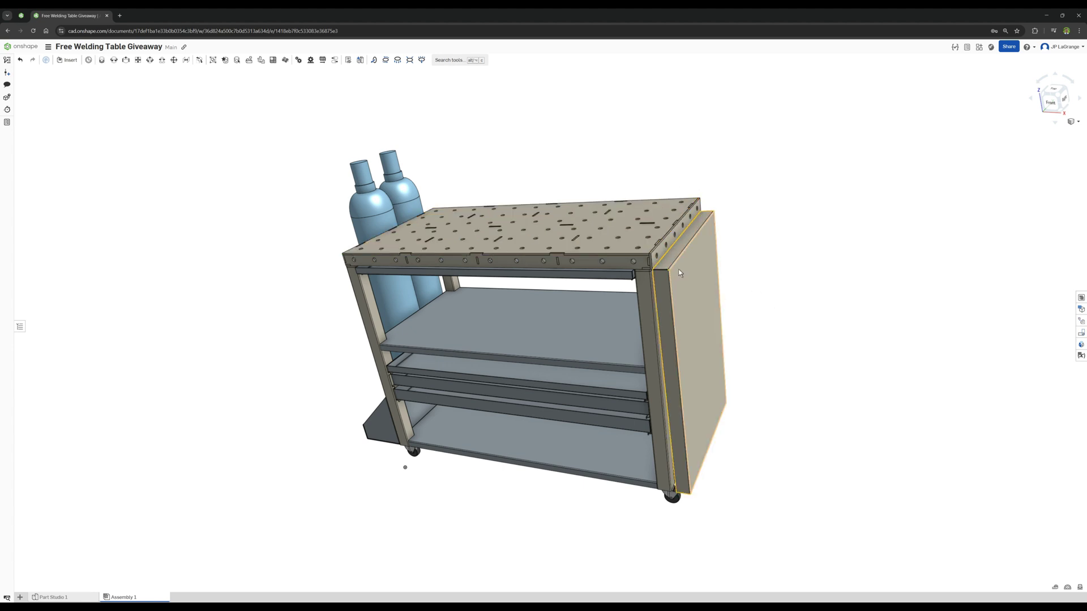
mouse_move(650, 274)
right_down()
mouse_move(665, 290)
mouse_move(663, 281)
right_up()
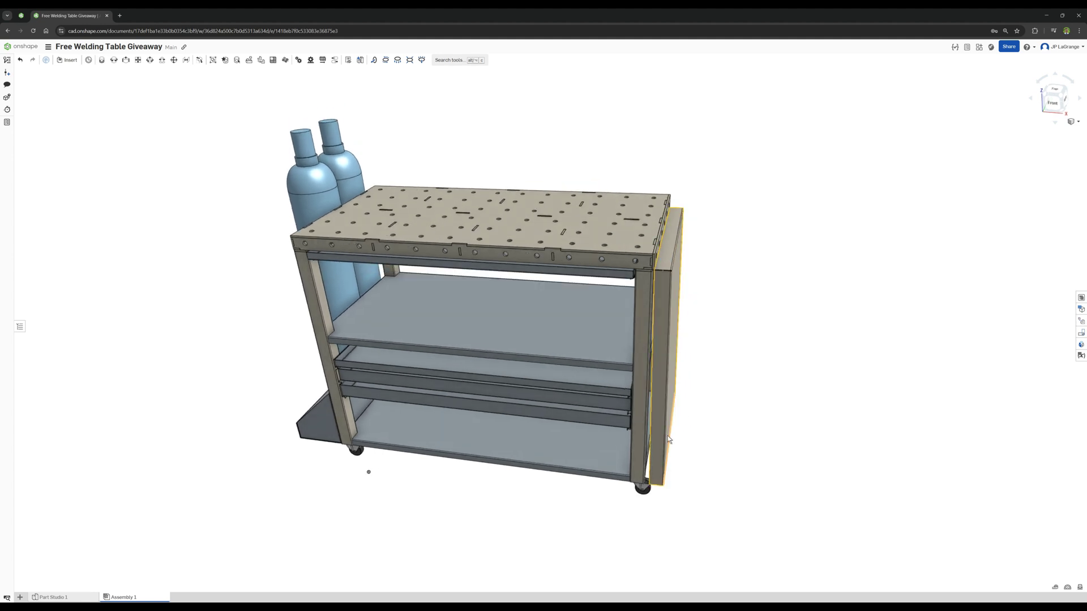
drag(666, 440, 844, 253)
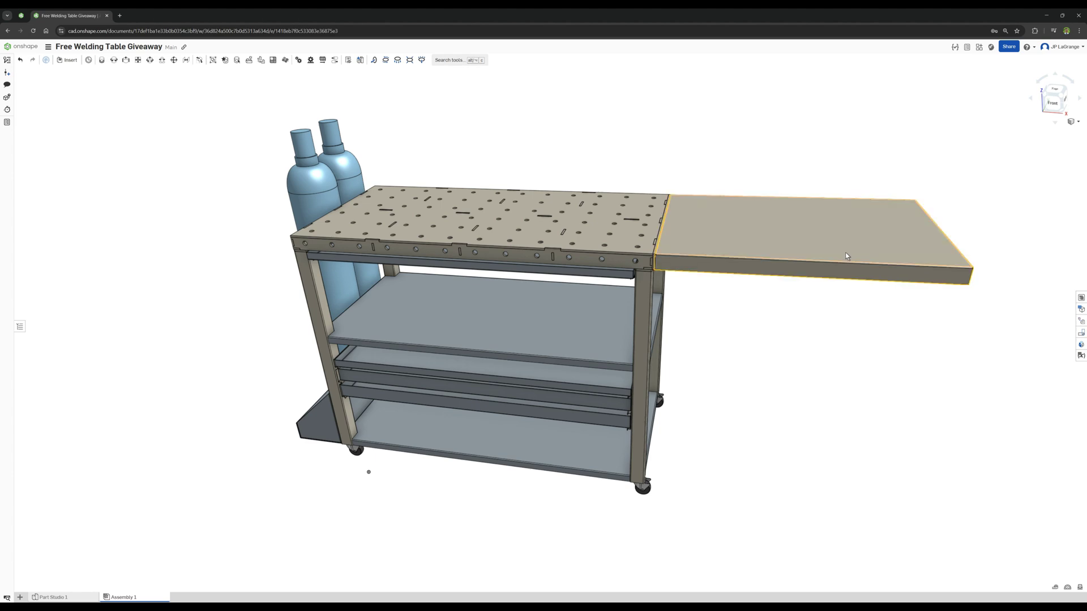
Step: Examine the tabletop's fixture holes, tab slots and the joint with the side extension
mouse_move(805, 476)
right_down()
mouse_move(827, 456)
mouse_move(822, 480)
mouse_move(806, 441)
mouse_move(776, 456)
mouse_move(801, 465)
right_up()
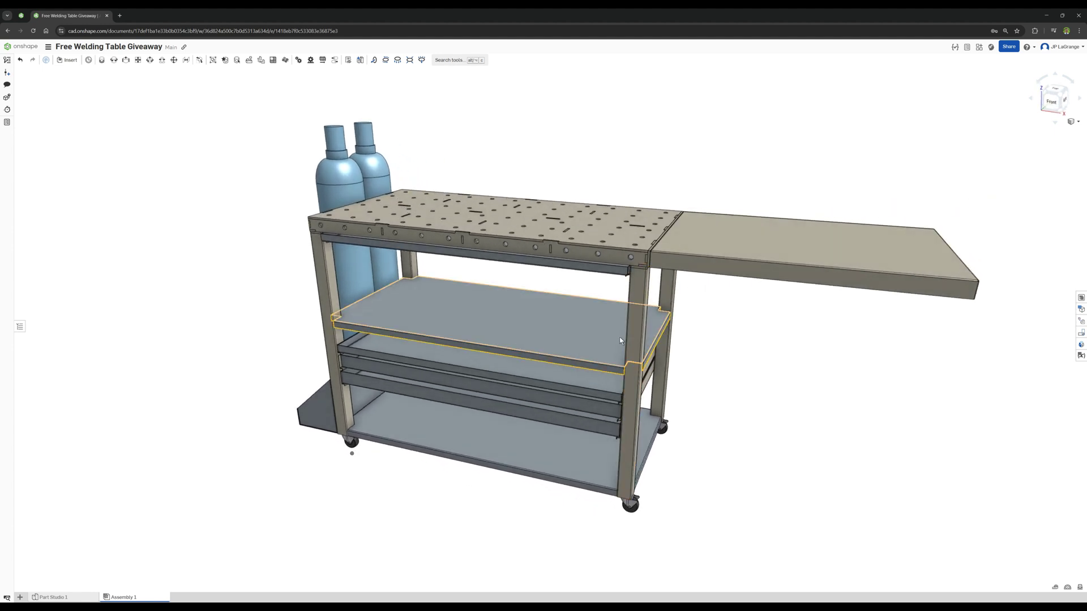
scroll(549, 250, up, 4)
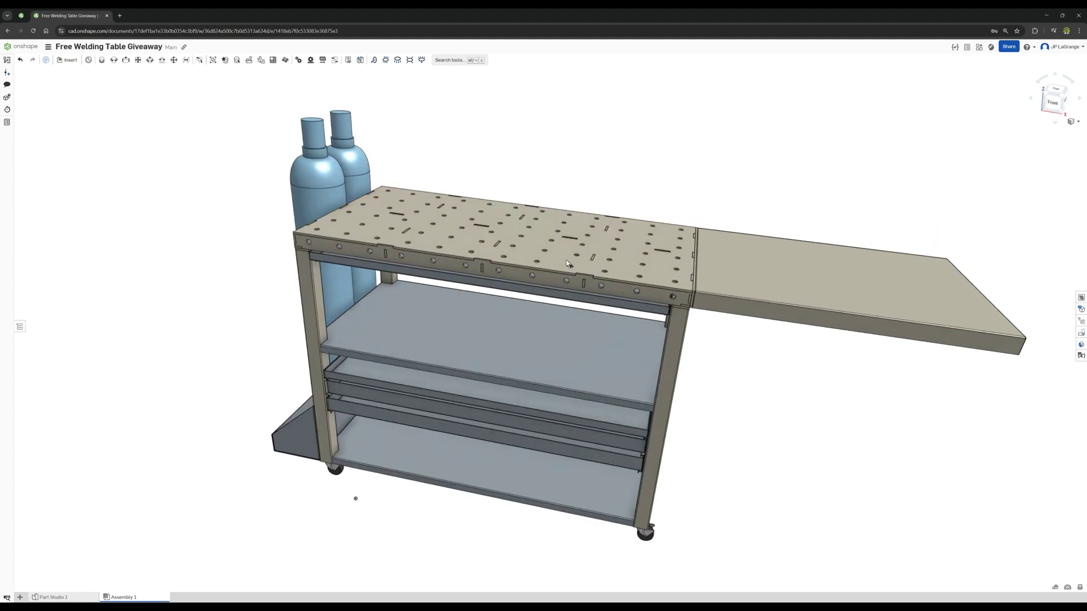
right_drag(568, 263, 587, 218)
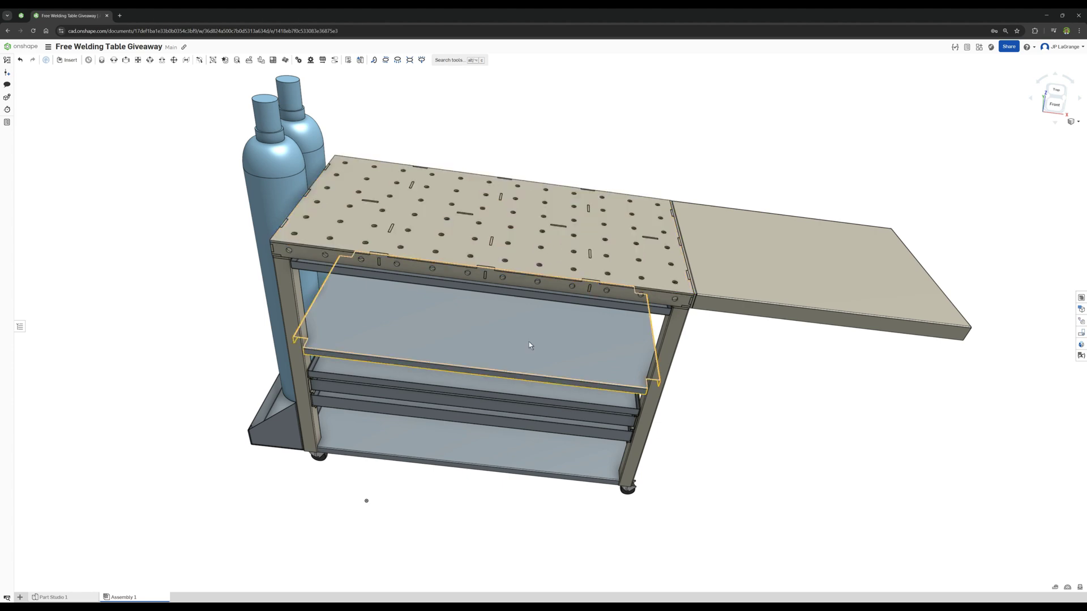
scroll(616, 271, up, 5)
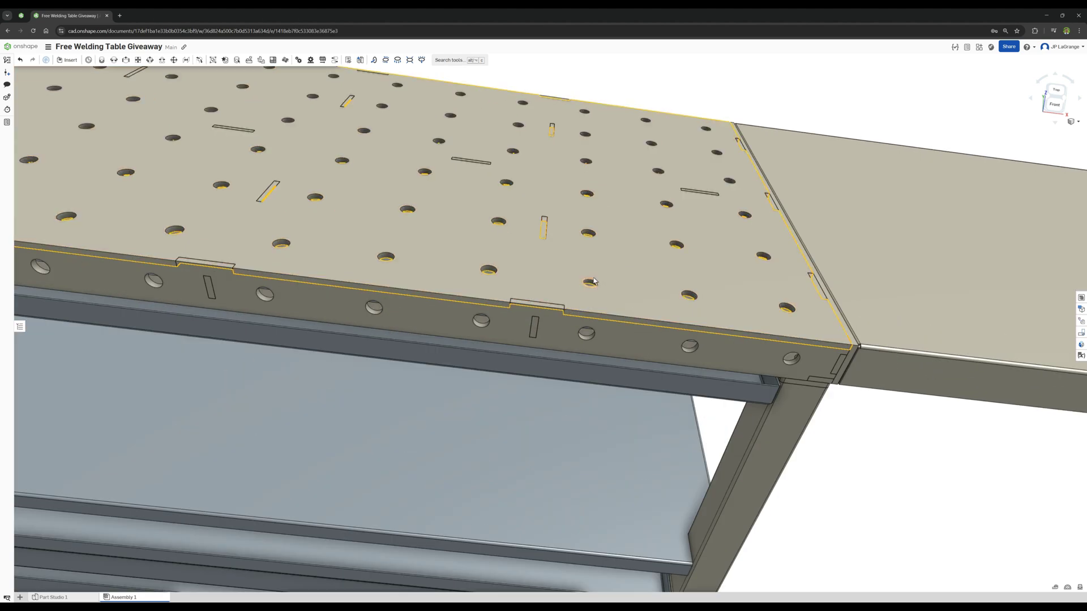
scroll(845, 486, down, 3)
right_drag(844, 483, 816, 457)
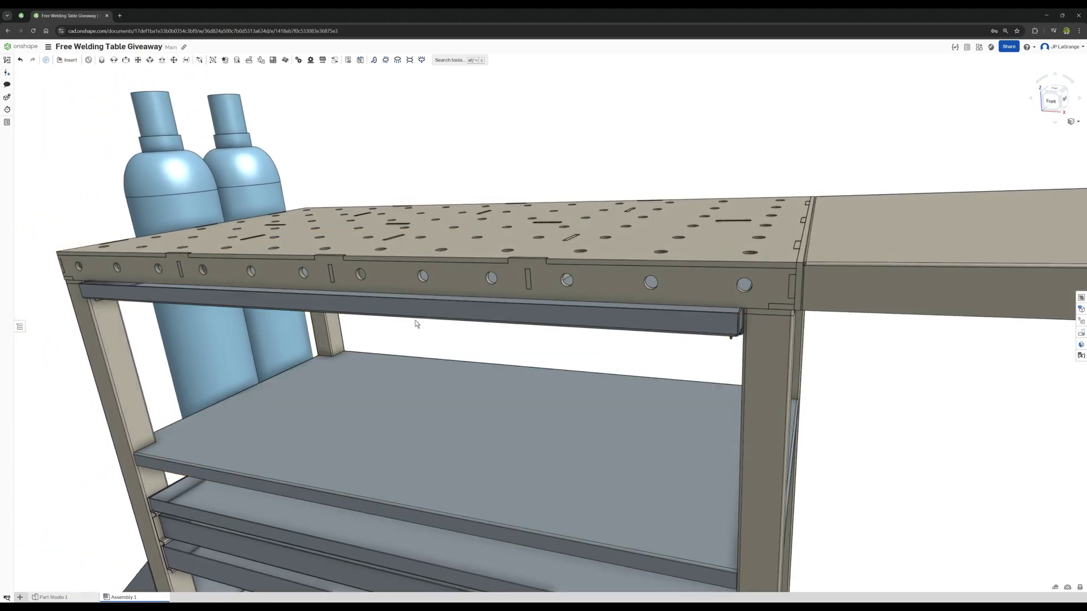
Step: Slide the tray under the tabletop out past the front edge and push it back in
drag(336, 366, 334, 371)
scroll(646, 426, down, 3)
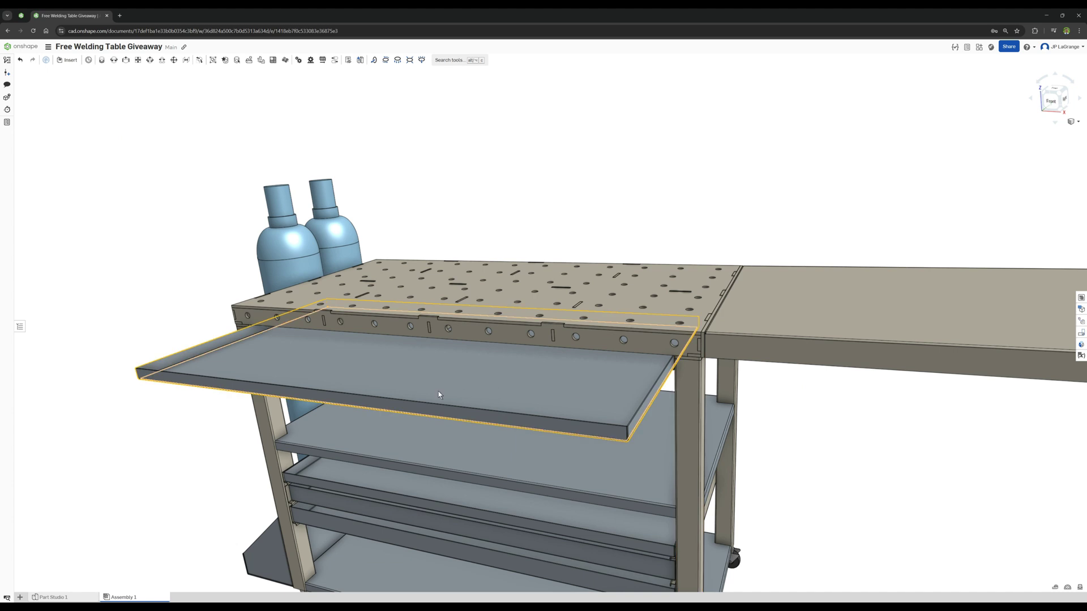
drag(348, 430, 521, 371)
right_drag(526, 408, 524, 378)
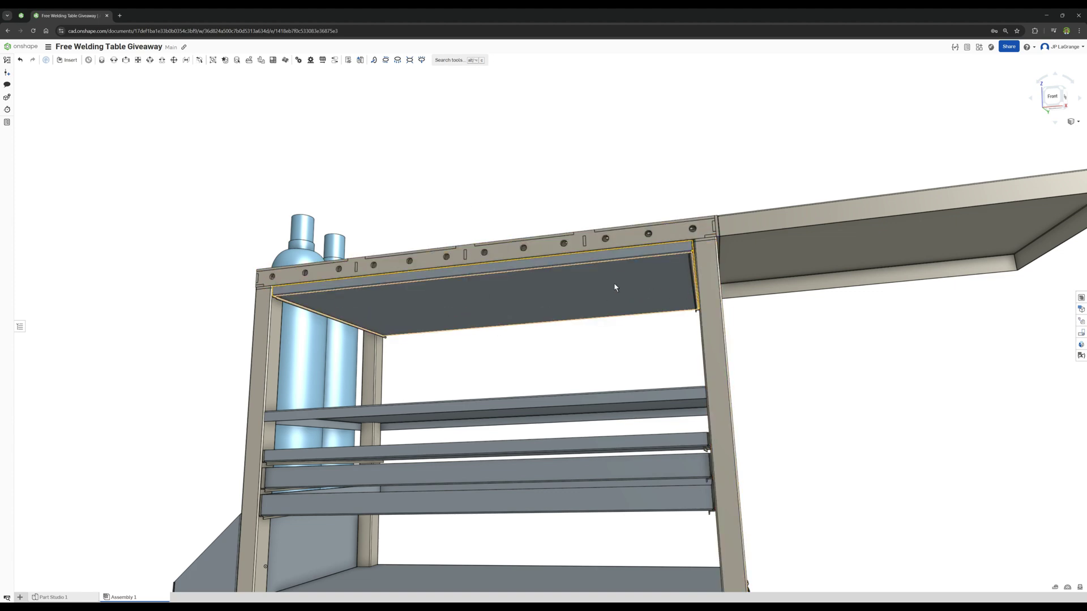
right_drag(636, 325, 631, 367)
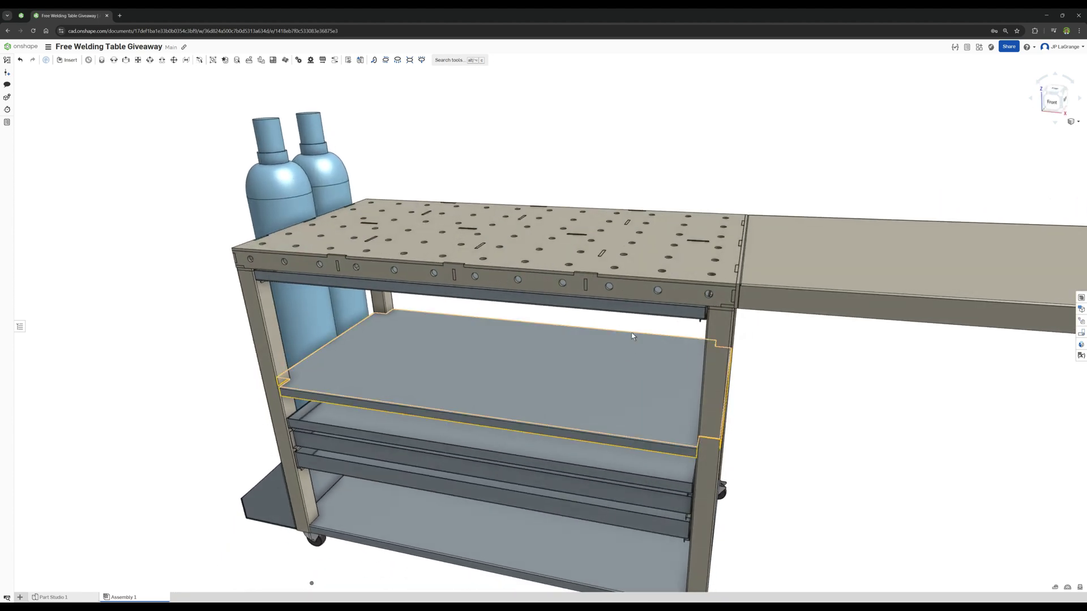
Step: Position the tray under the tabletop so its front lines up with the front of the frame
drag(632, 321, 651, 291)
right_drag(657, 347, 674, 337)
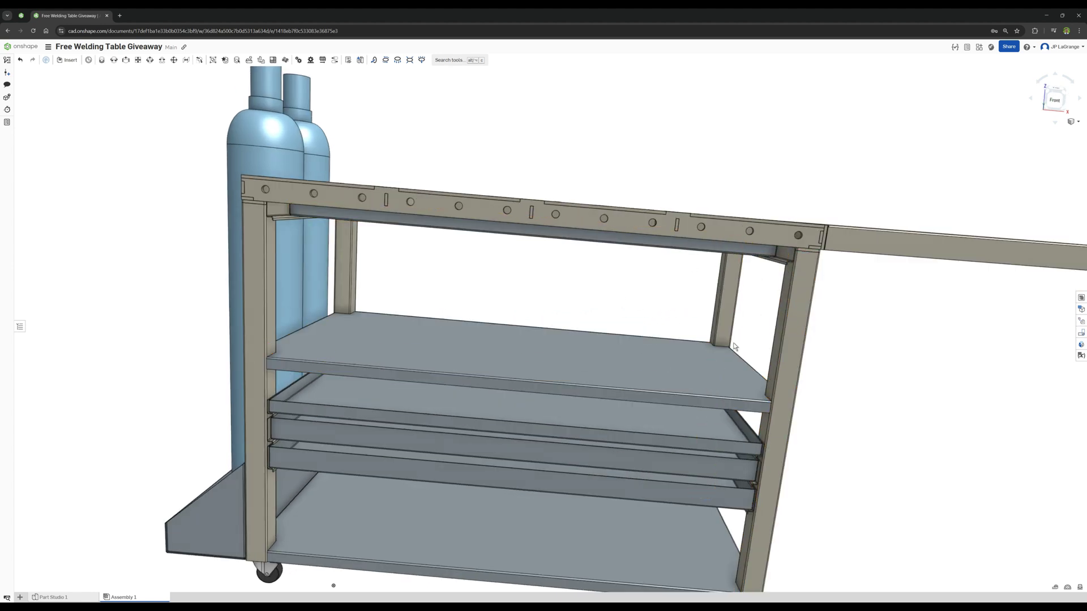
right_drag(713, 280, 690, 306)
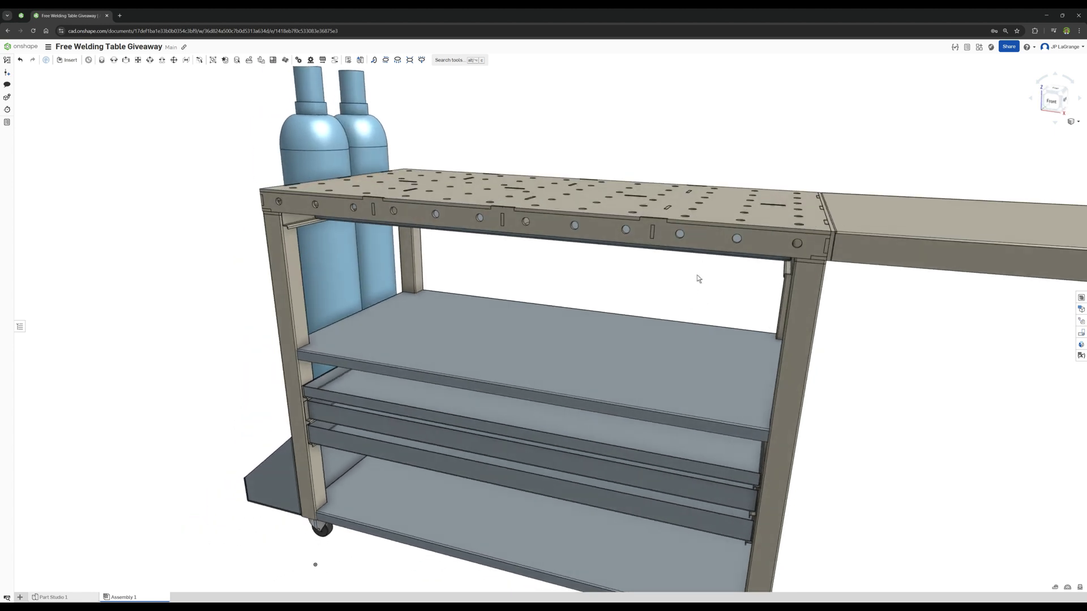
scroll(695, 291, down, 2)
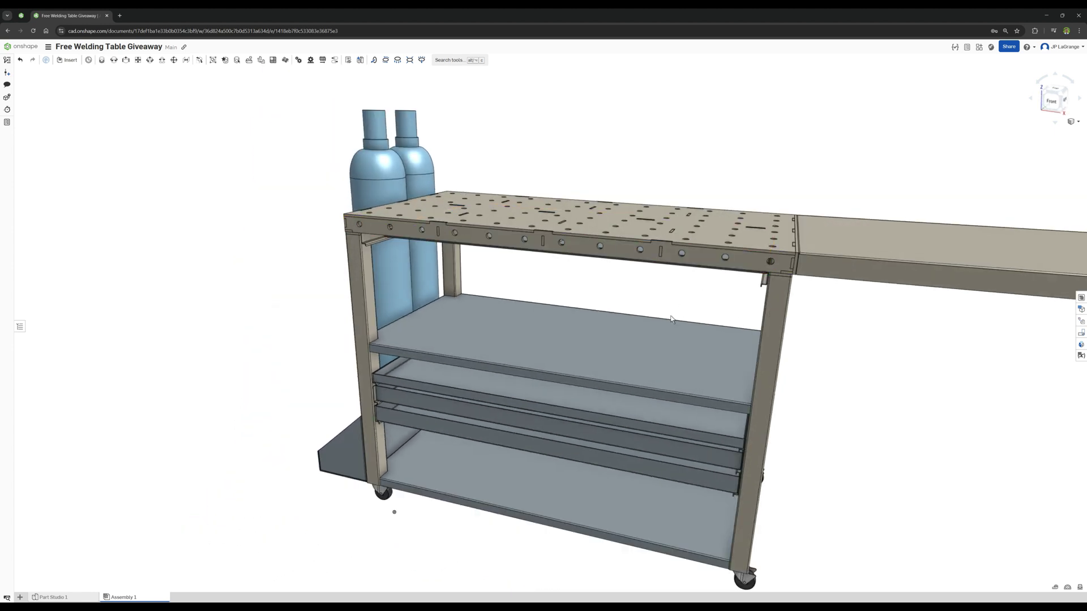
drag(666, 325, 713, 260)
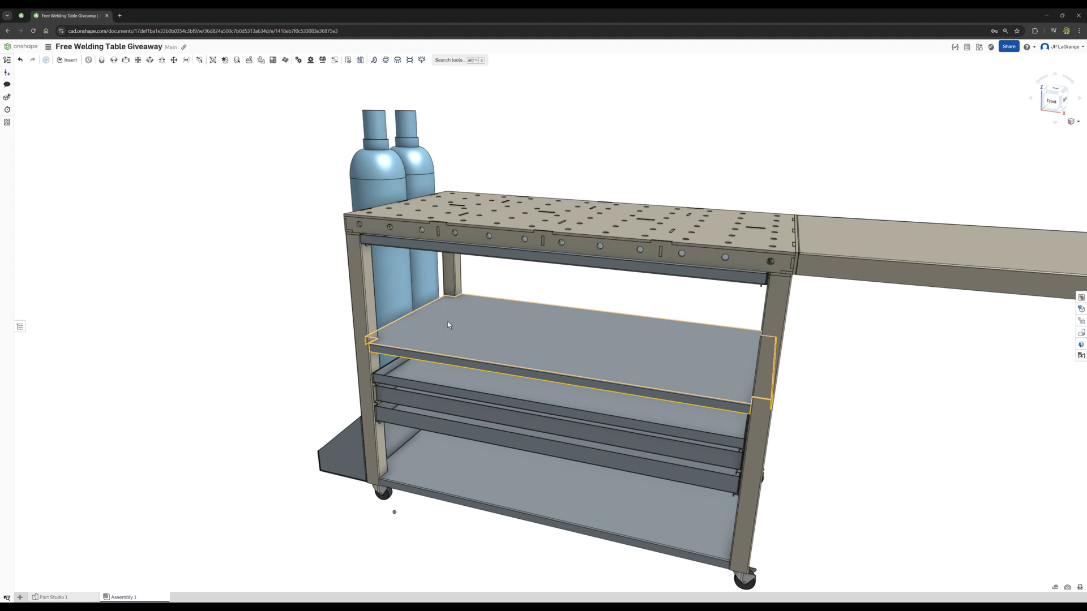
Step: Pull the tray beneath the tabletop out, inspect its interior, and return it under the table
right_drag(490, 284, 493, 263)
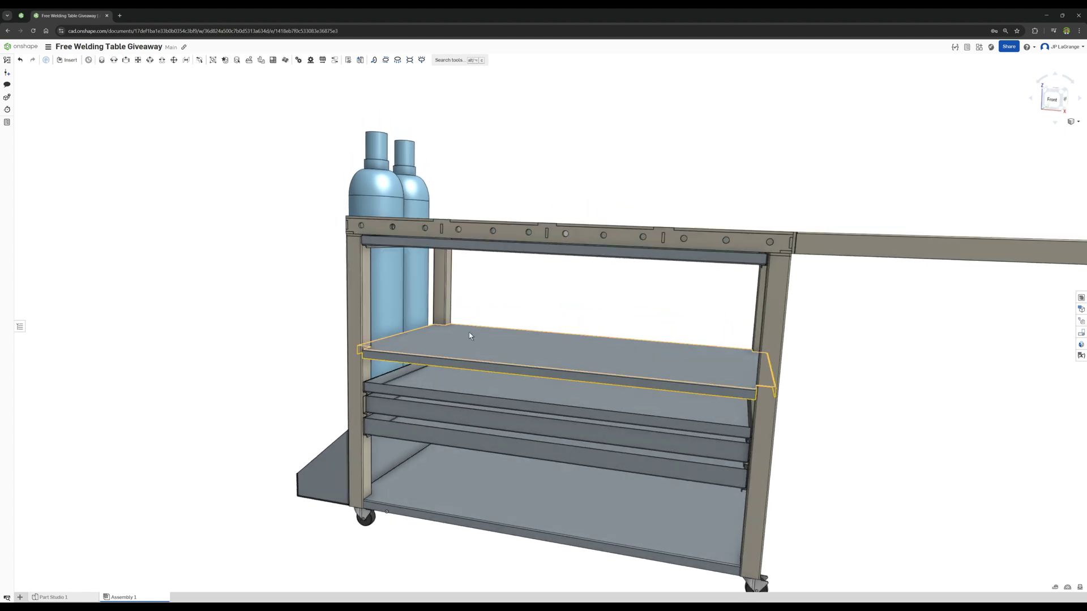
right_drag(569, 320, 696, 302)
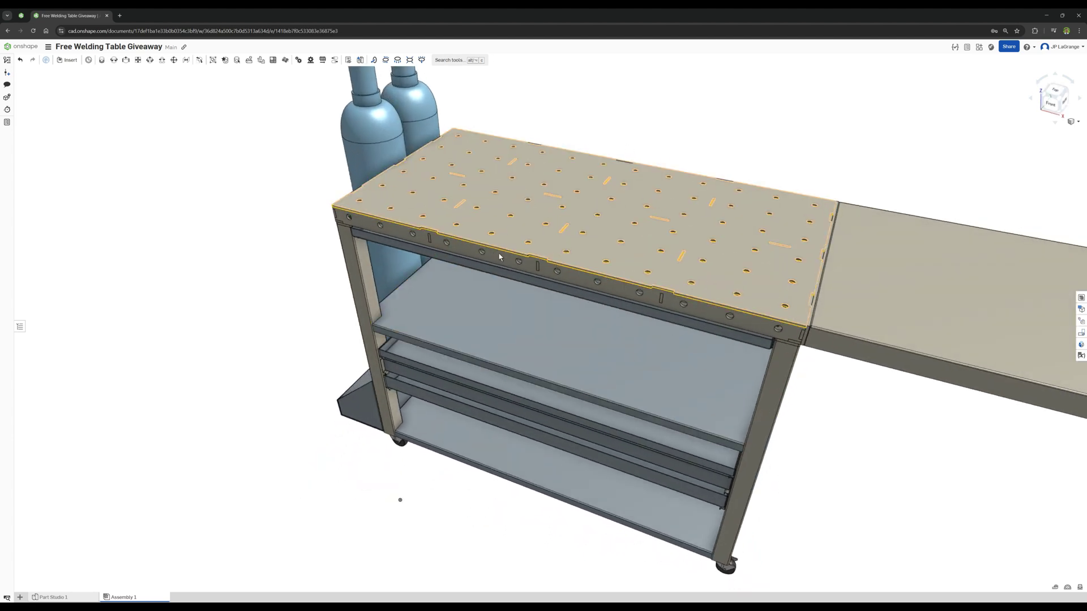
mouse_move(498, 318)
right_down()
mouse_move(505, 297)
mouse_move(508, 320)
right_up()
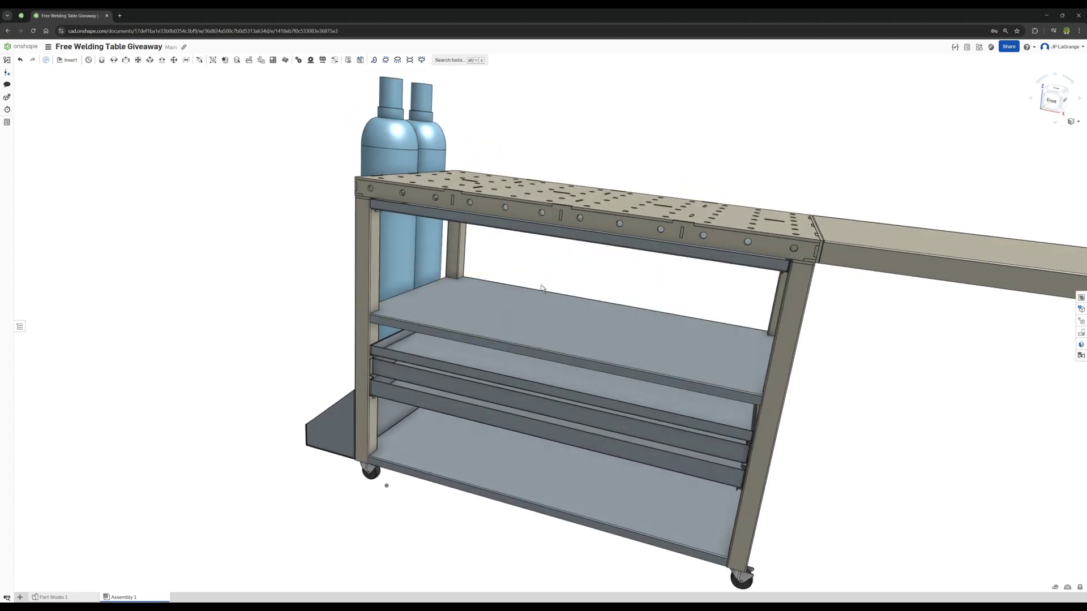
drag(513, 227, 472, 290)
right_drag(487, 321, 562, 392)
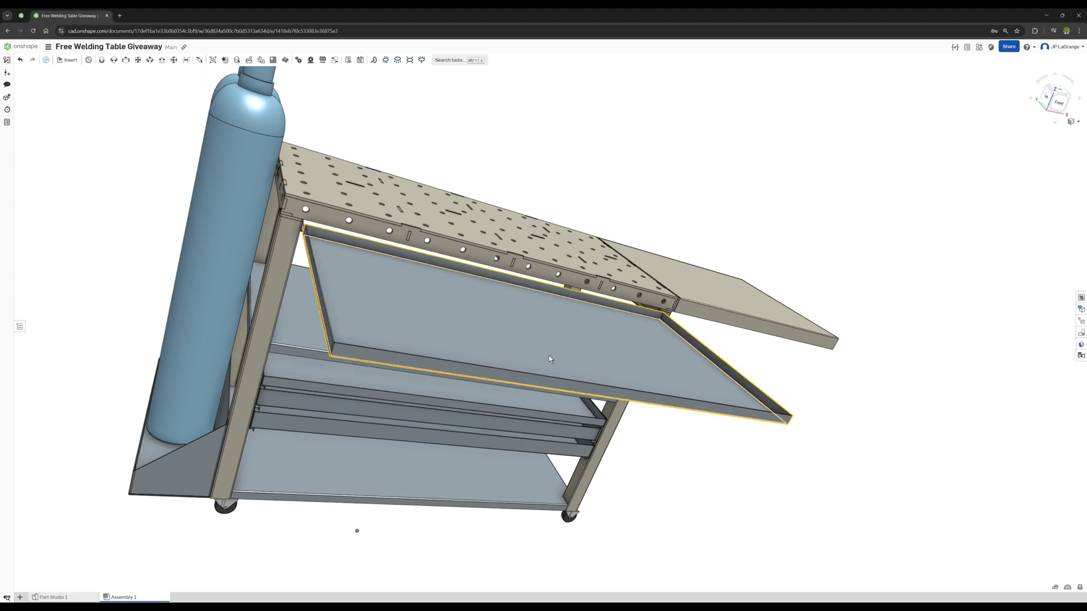
drag(548, 354, 487, 271)
Step: Examine the space between the tabletop, the middle shelf and the drawers from above and below
right_drag(534, 375, 508, 335)
scroll(364, 370, up, 6)
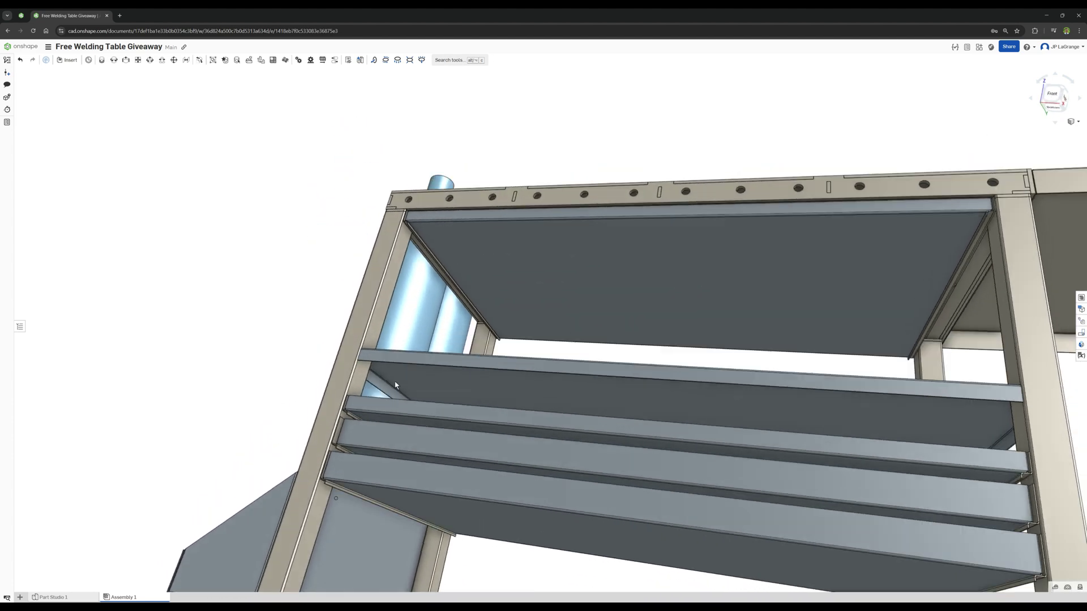
right_drag(395, 382, 388, 420)
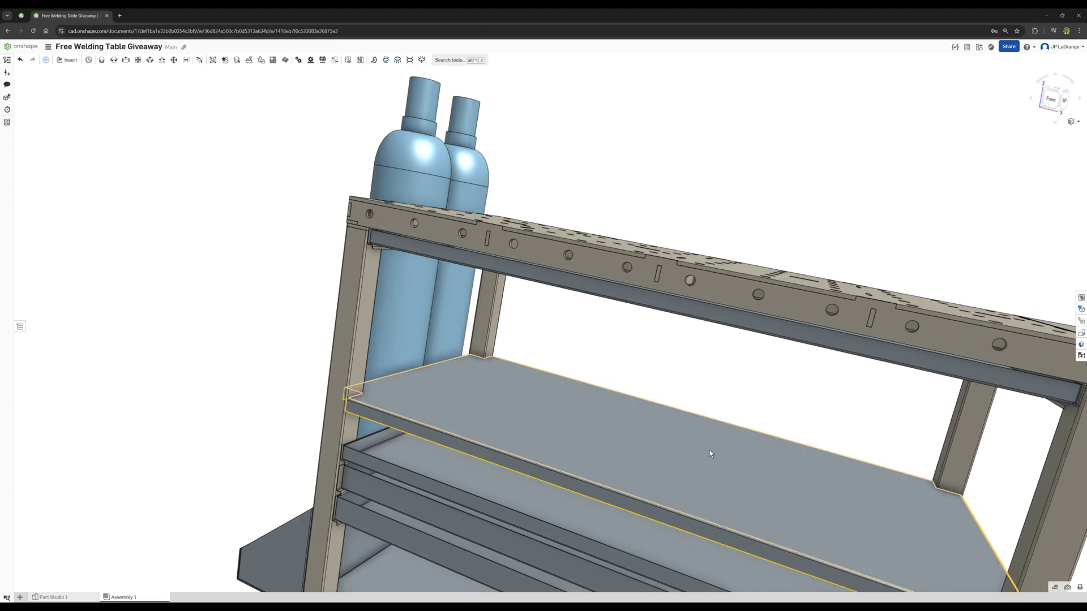
scroll(683, 476, down, 3)
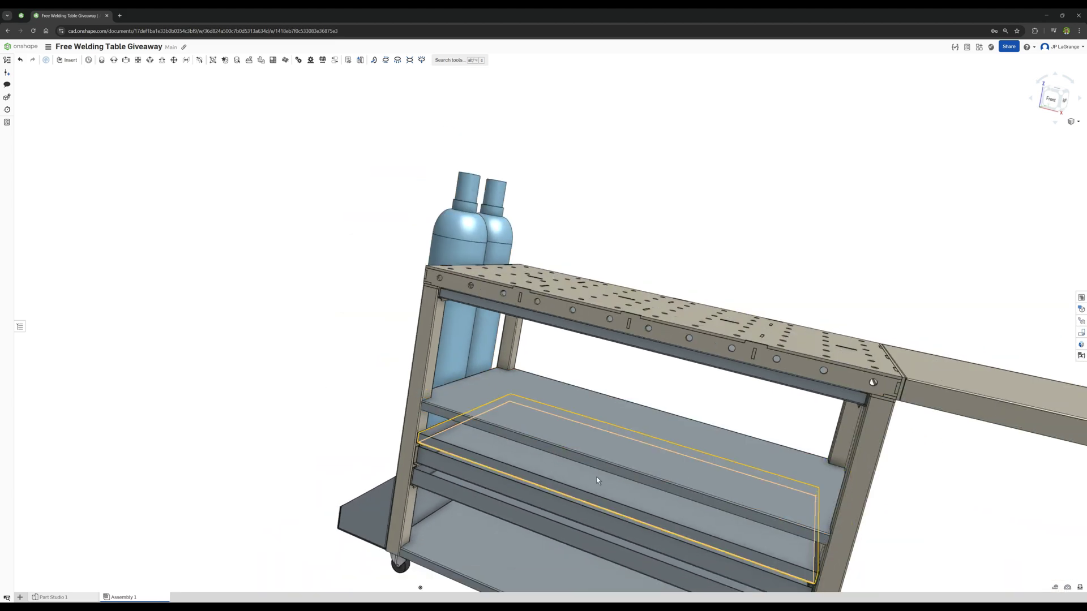
right_drag(596, 477, 504, 435)
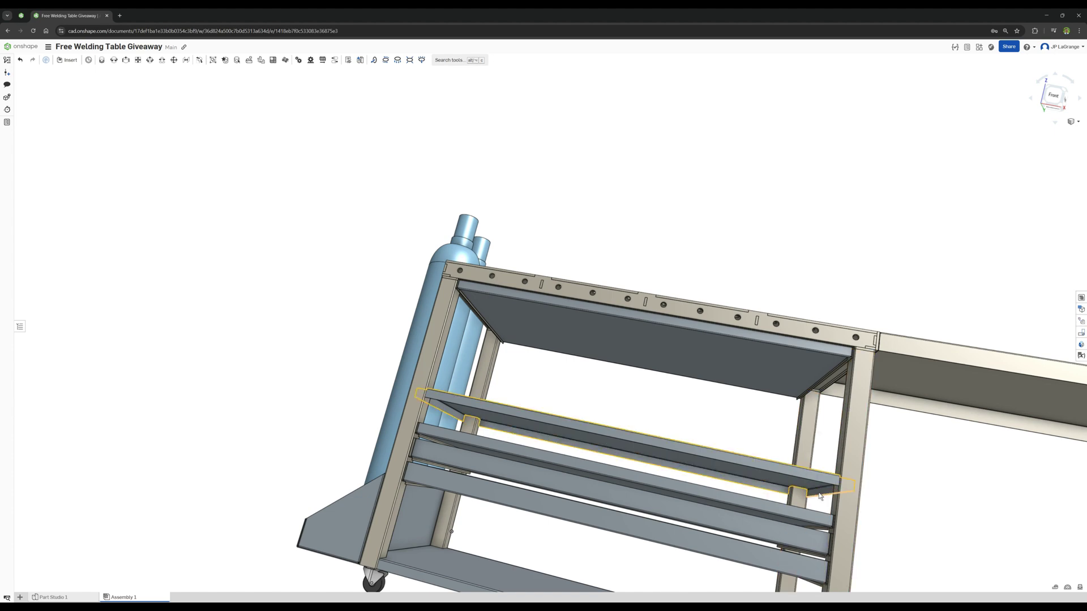
right_drag(745, 469, 674, 434)
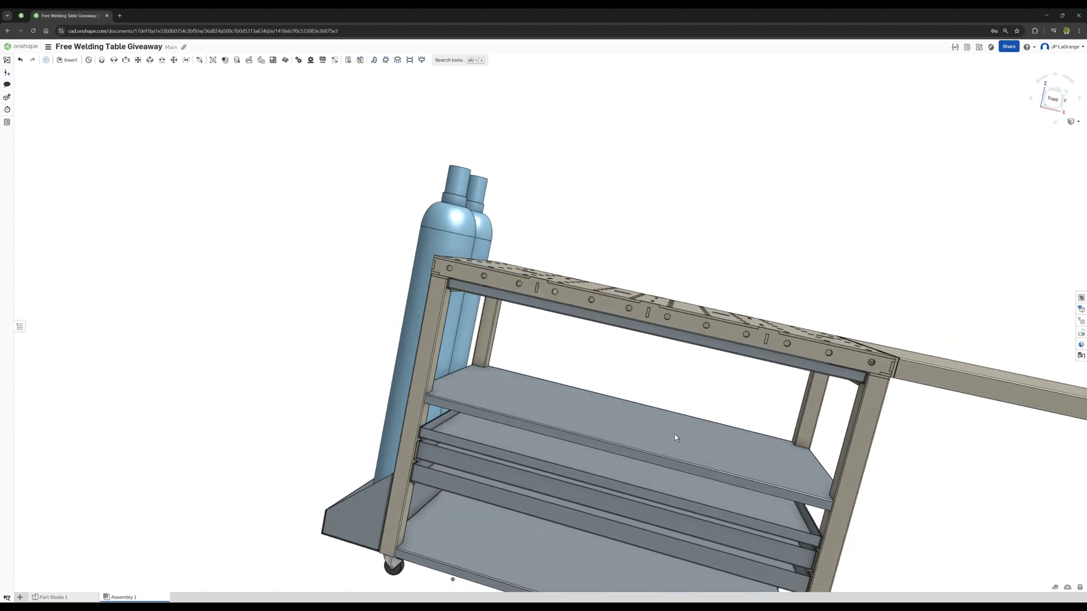
Step: Move the middle shelf up and down between the legs, leaving it lowered just above the top drawer
right_drag(552, 404, 658, 467)
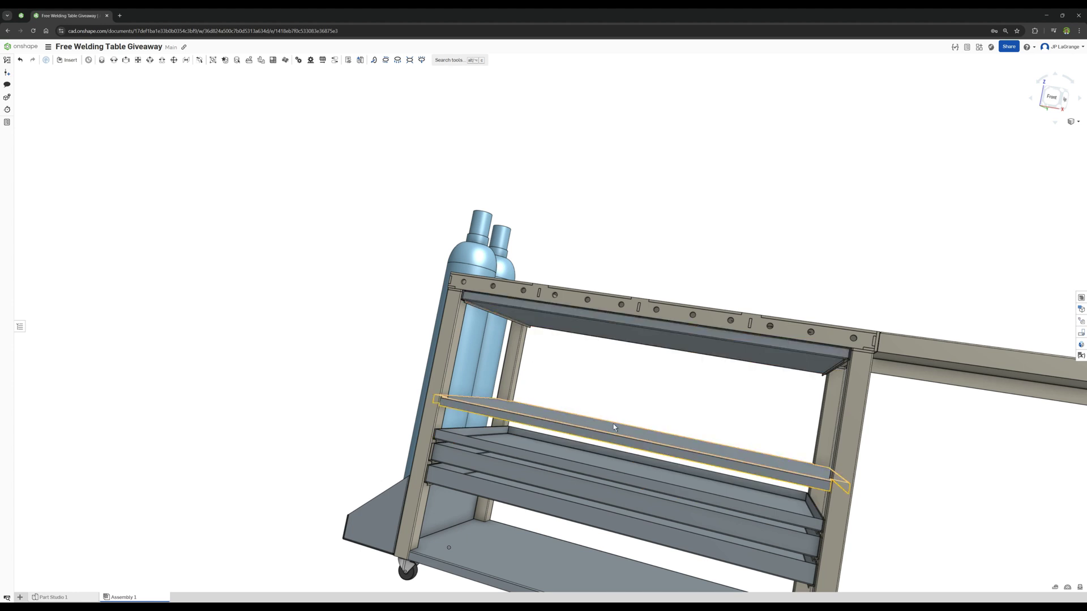
drag(640, 439, 639, 470)
mouse_move(649, 402)
mouse_down()
mouse_move(645, 389)
mouse_move(639, 413)
mouse_move(654, 362)
mouse_move(634, 467)
mouse_move(644, 418)
mouse_up()
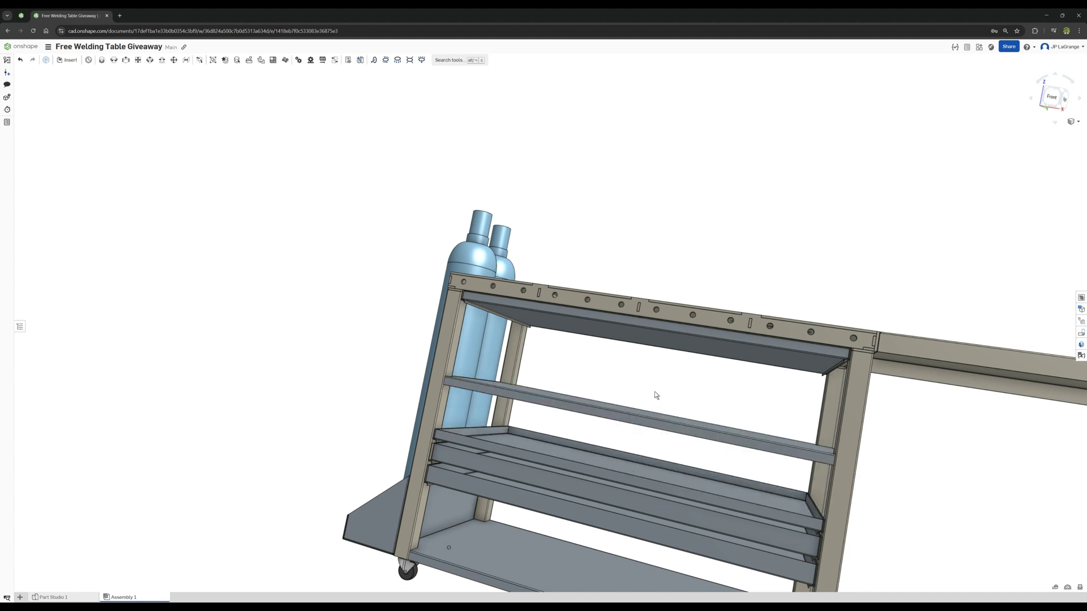
right_drag(654, 392, 643, 412)
drag(643, 412, 630, 467)
right_drag(614, 526, 728, 513)
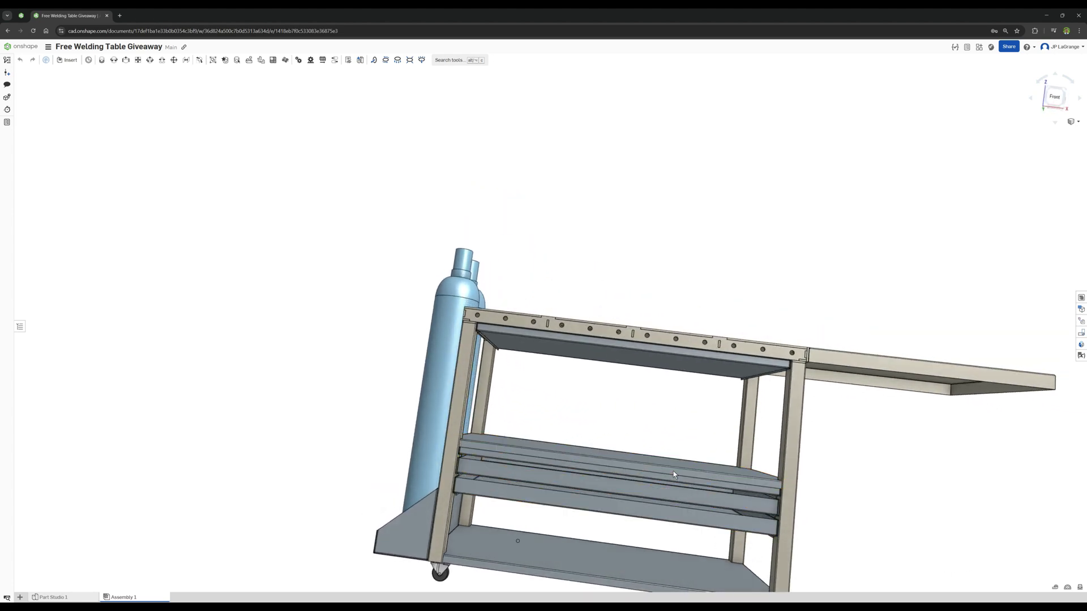
Step: Examine the whole welding table from the front and then the back, including the middle shelf and drawers
drag(672, 471, 671, 469)
right_drag(844, 550, 715, 466)
scroll(833, 531, down, 3)
right_drag(640, 495, 485, 510)
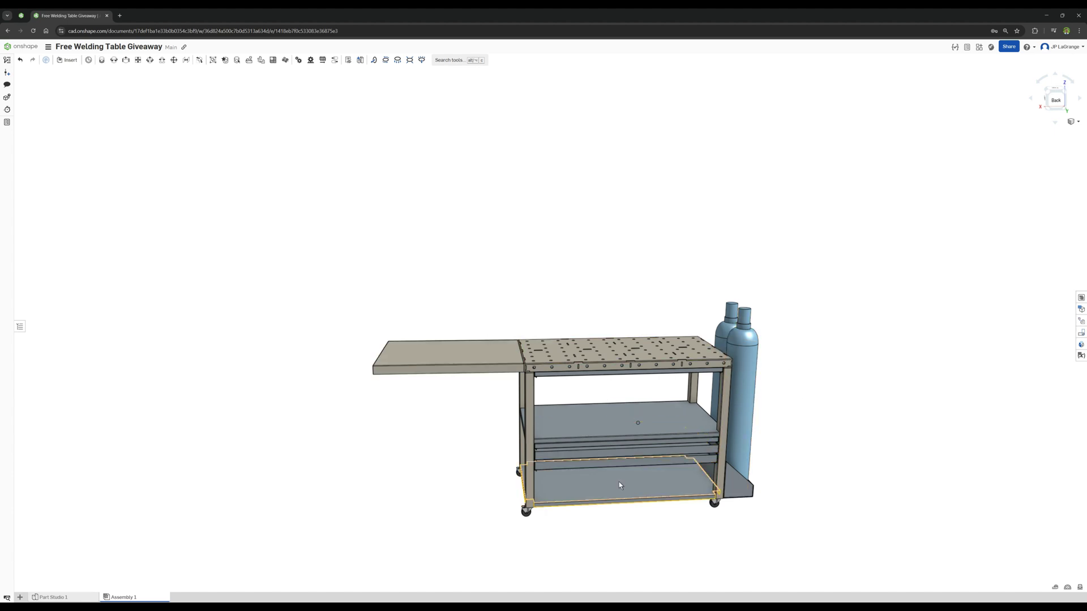
scroll(619, 485, up, 3)
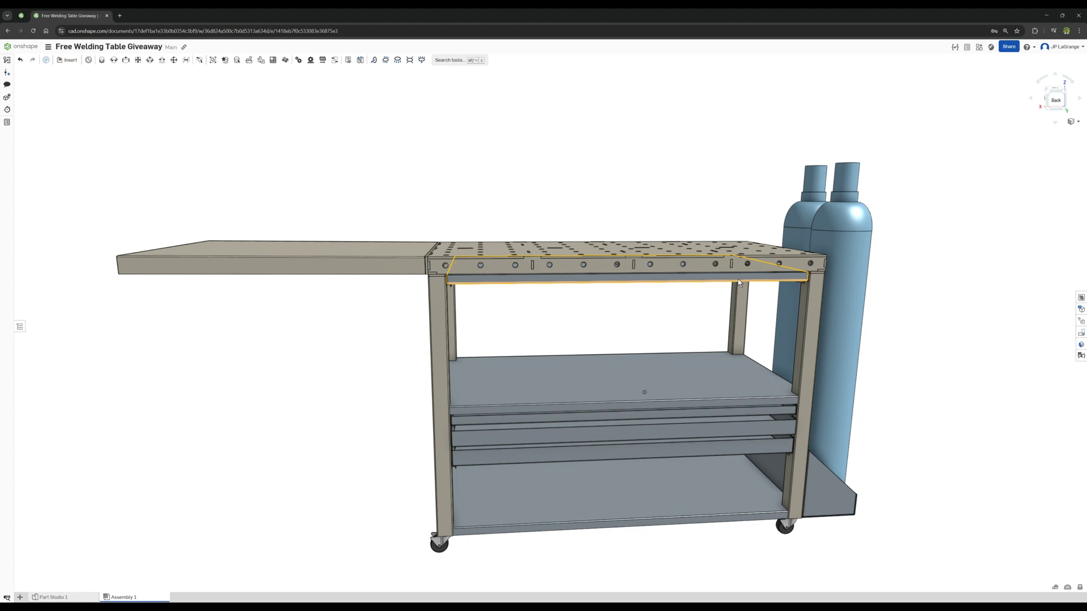
Step: Swing the folding extension slightly downward and settle the middle shelf just above the top drawer
drag(755, 322, 735, 294)
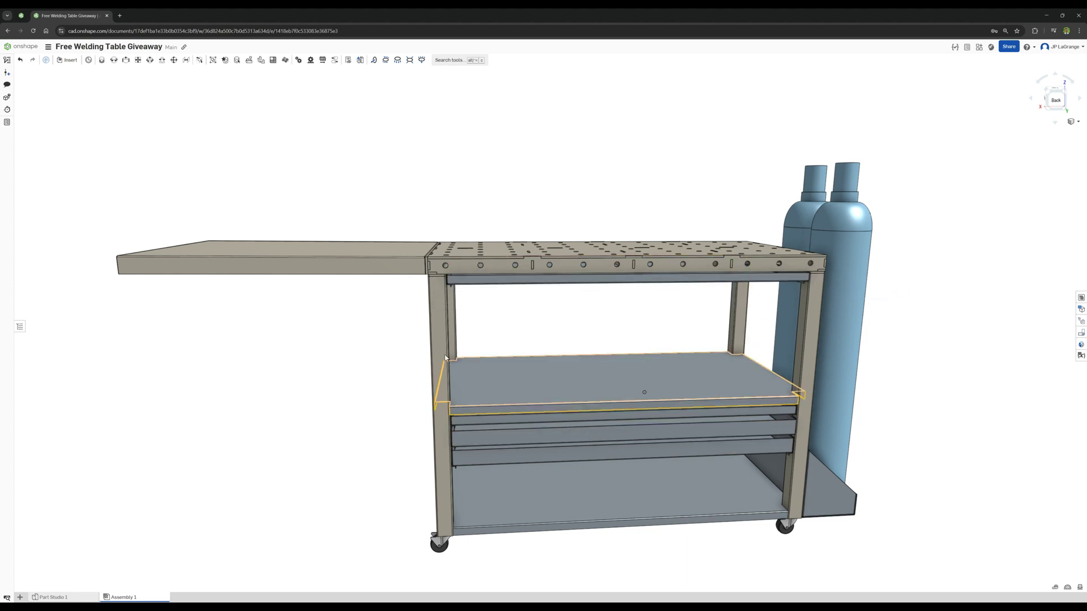
drag(176, 339, 124, 266)
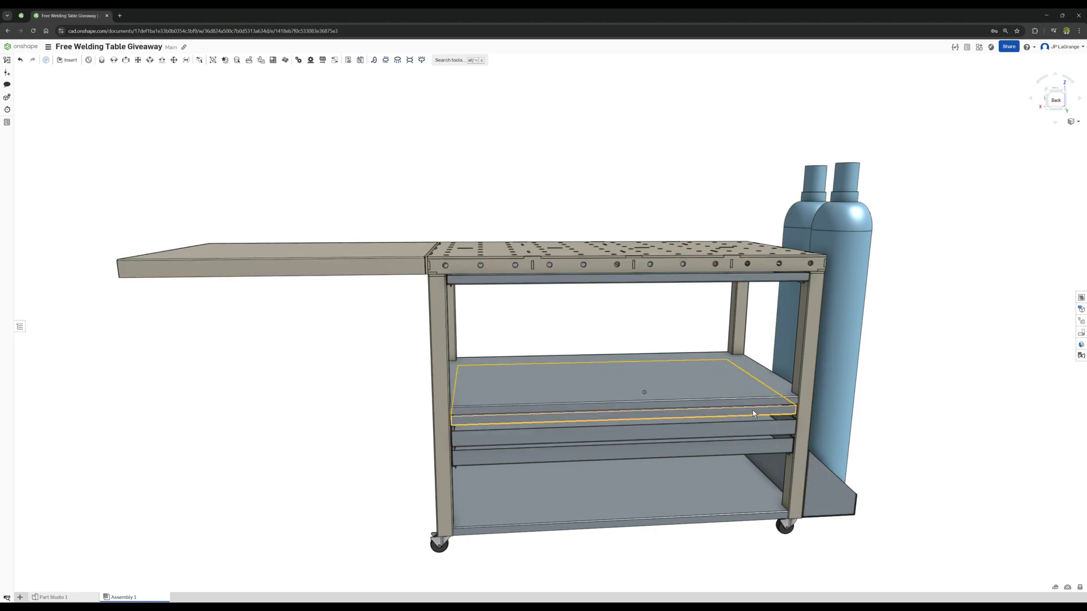
drag(751, 344, 742, 411)
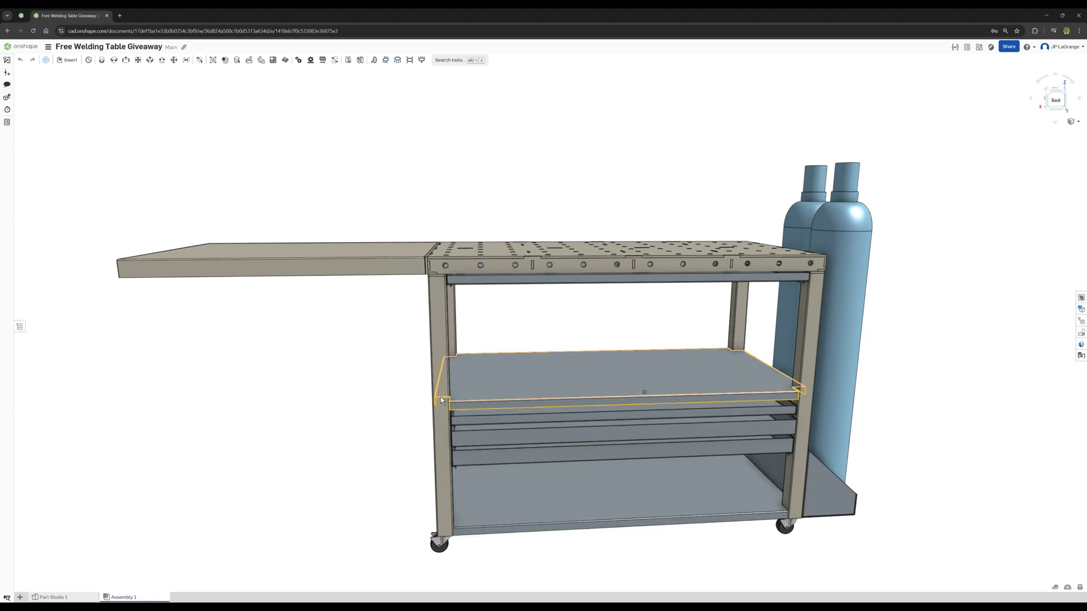
Step: Slide the drawers beneath the middle shelf out one at a time, including the bottom one, and push each back in
right_drag(794, 483, 579, 429)
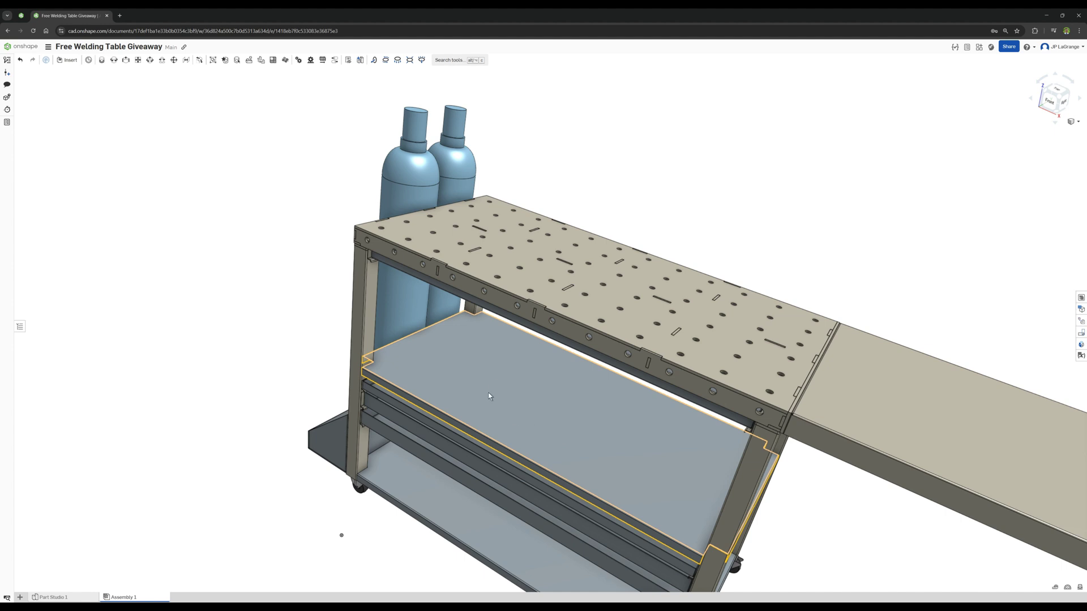
drag(386, 447, 440, 437)
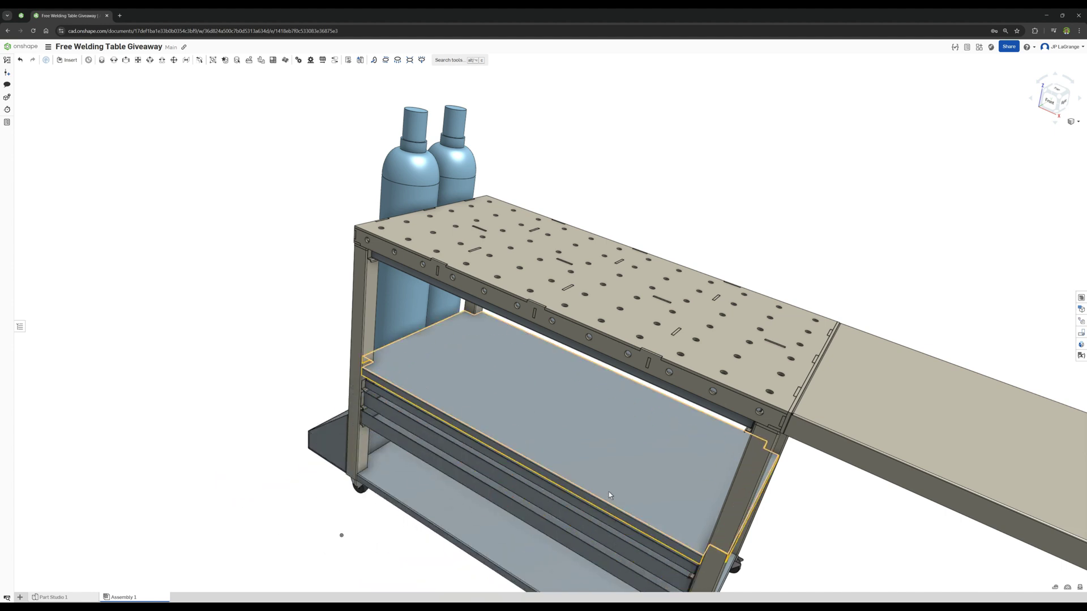
right_drag(609, 491, 609, 409)
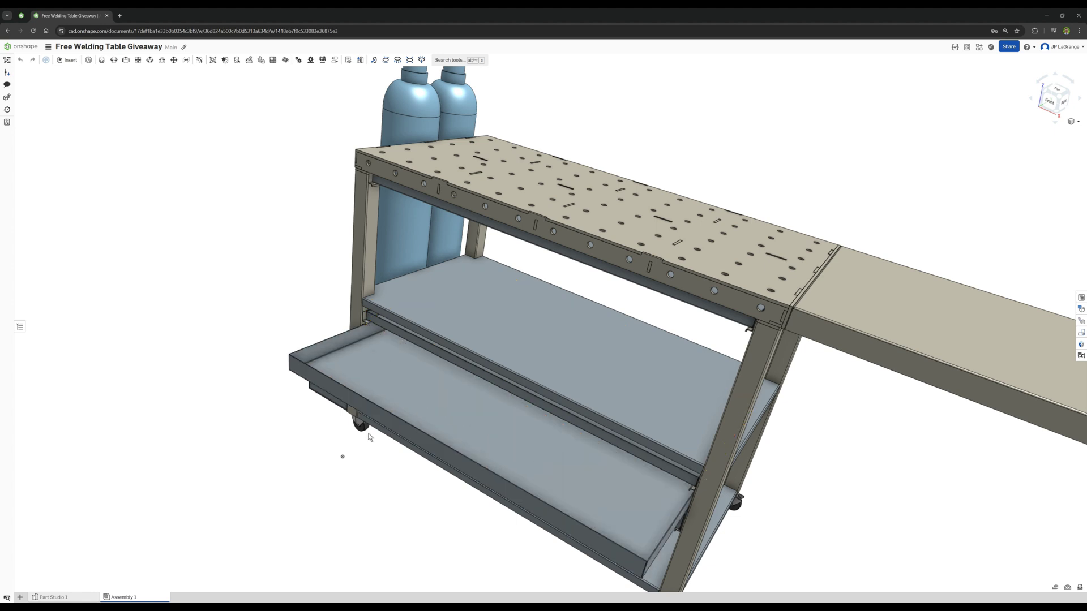
drag(360, 438, 500, 395)
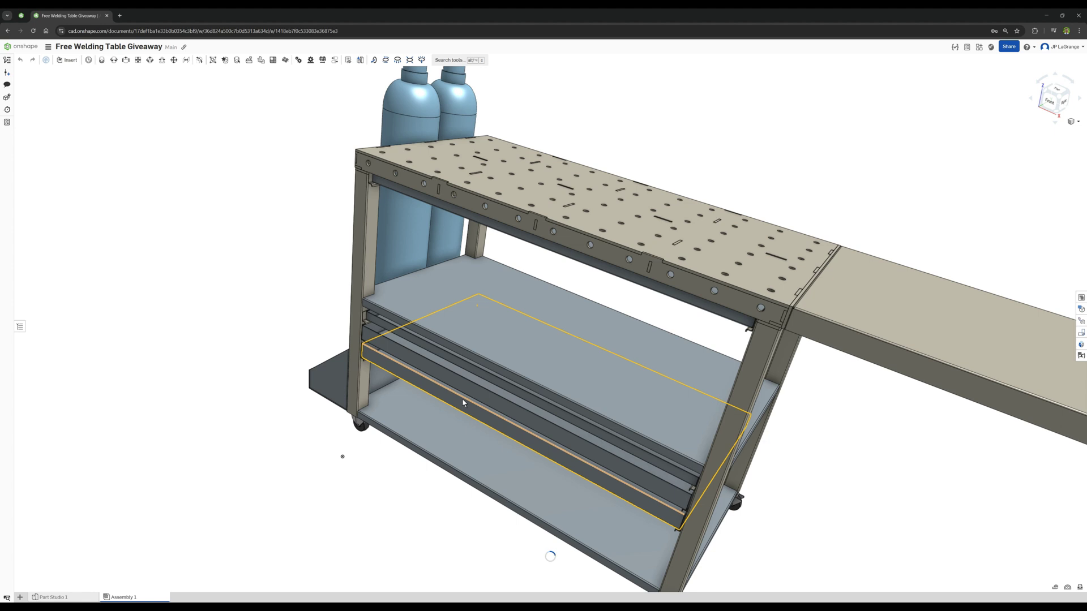
drag(457, 398, 387, 416)
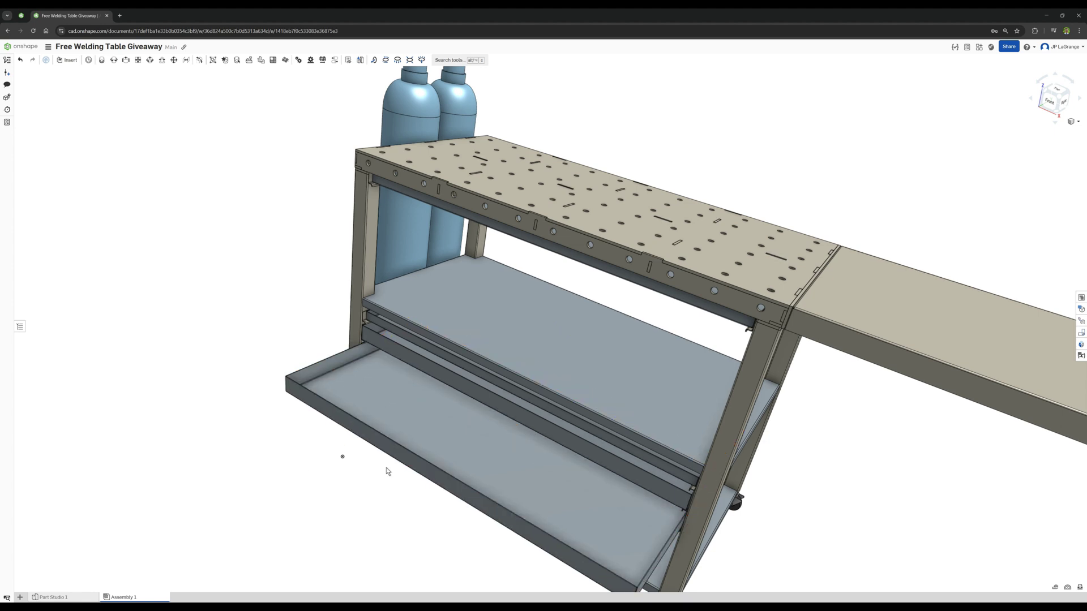
drag(395, 468, 494, 440)
Step: Examine how the closed drawers are mounted between the legs, up close and from several angles
right_drag(654, 521, 548, 399)
drag(549, 399, 574, 332)
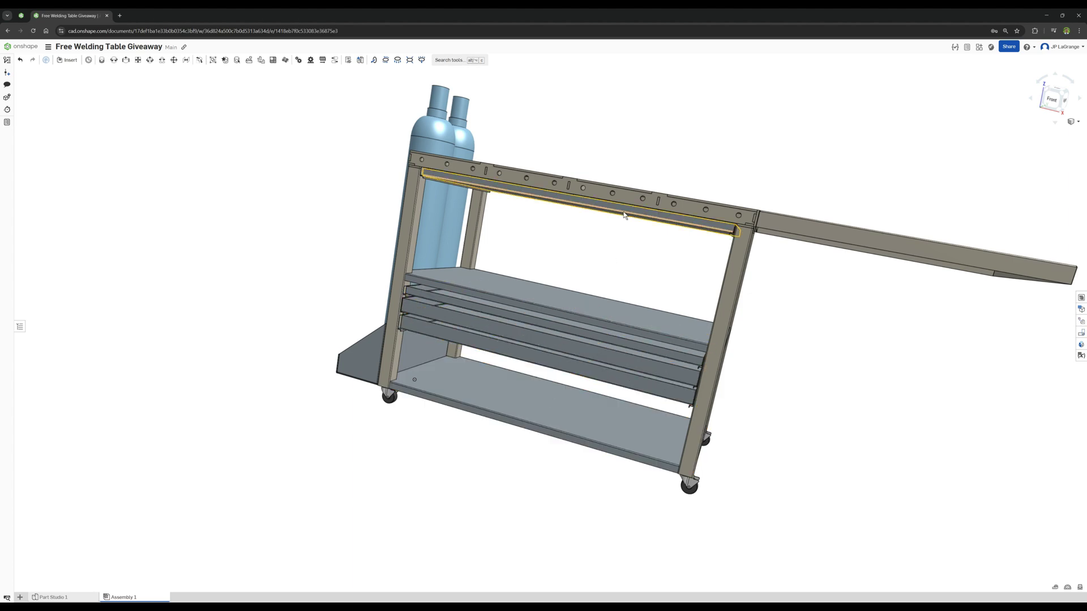
scroll(412, 341, up, 5)
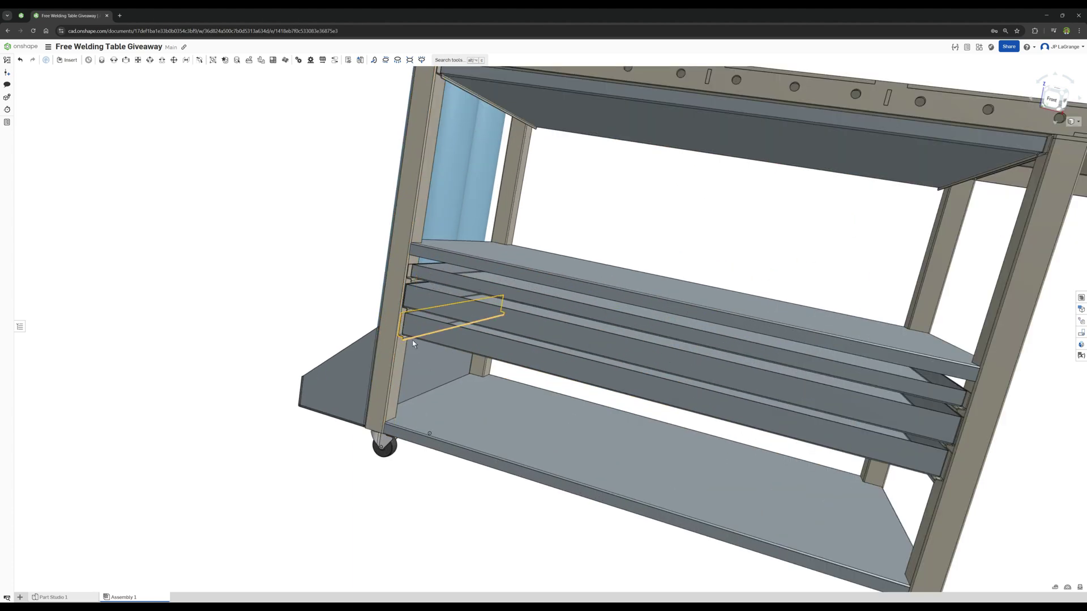
mouse_move(405, 343)
right_down()
mouse_move(420, 348)
mouse_move(419, 332)
right_up()
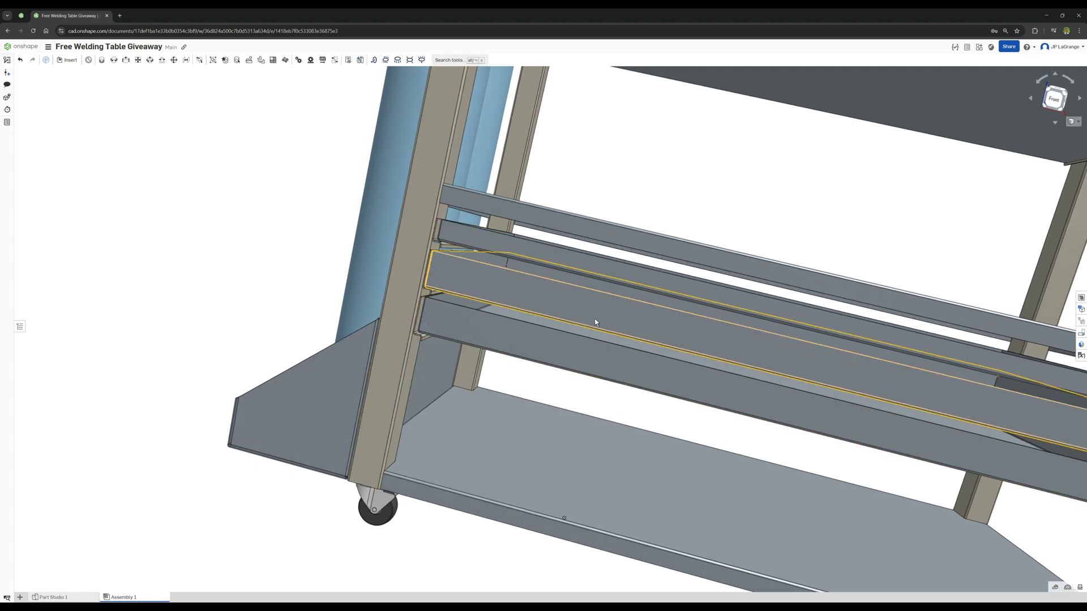
middle_drag(638, 362, 460, 301)
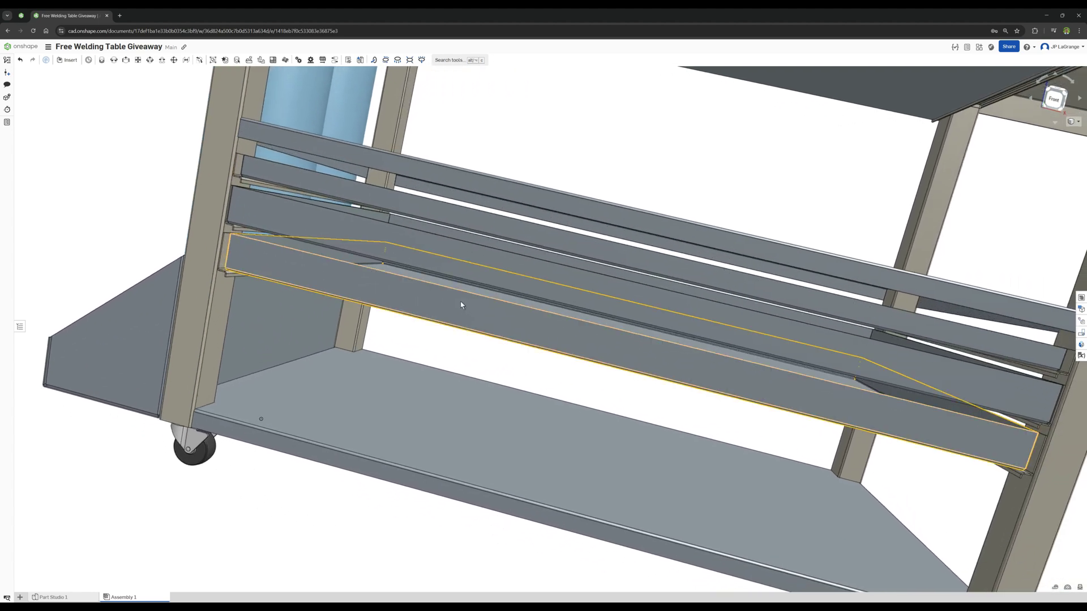
scroll(460, 301, down, 2)
right_drag(595, 297, 567, 304)
scroll(538, 349, down, 3)
right_drag(592, 344, 692, 364)
right_drag(626, 407, 643, 485)
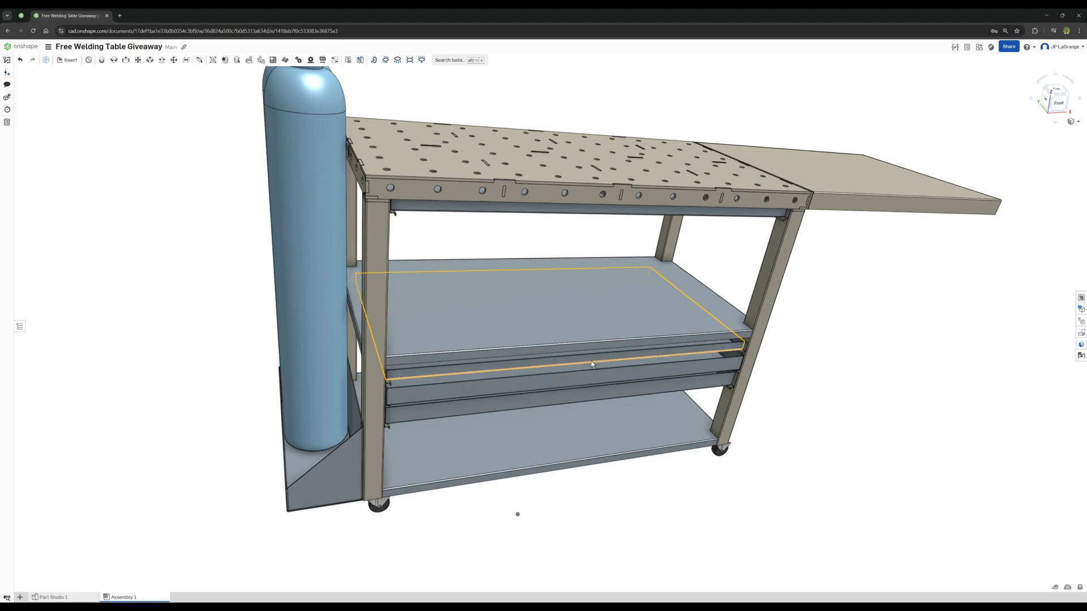
right_drag(600, 365, 579, 352)
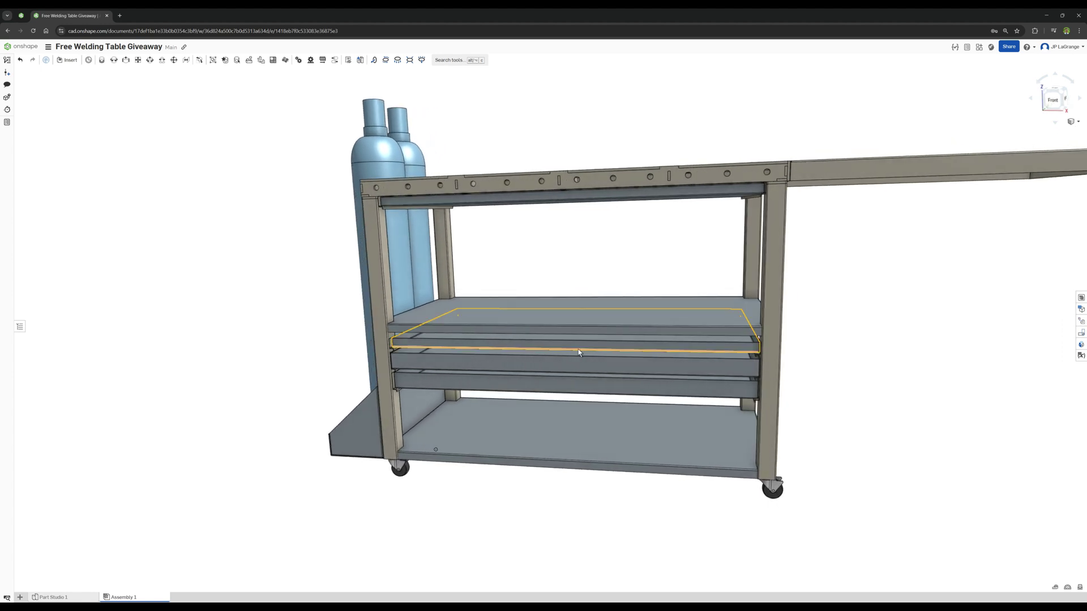
Step: Inspect the gas cylinder rack at the end of the table, including the free floor space beside the two cylinders
right_drag(412, 360, 363, 441)
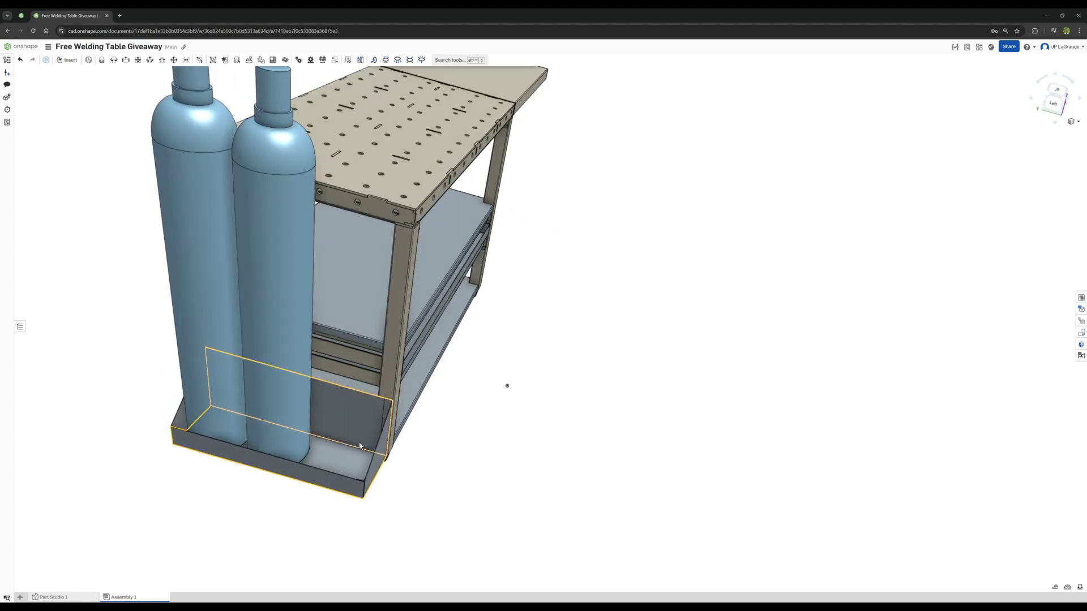
right_drag(343, 470, 365, 469)
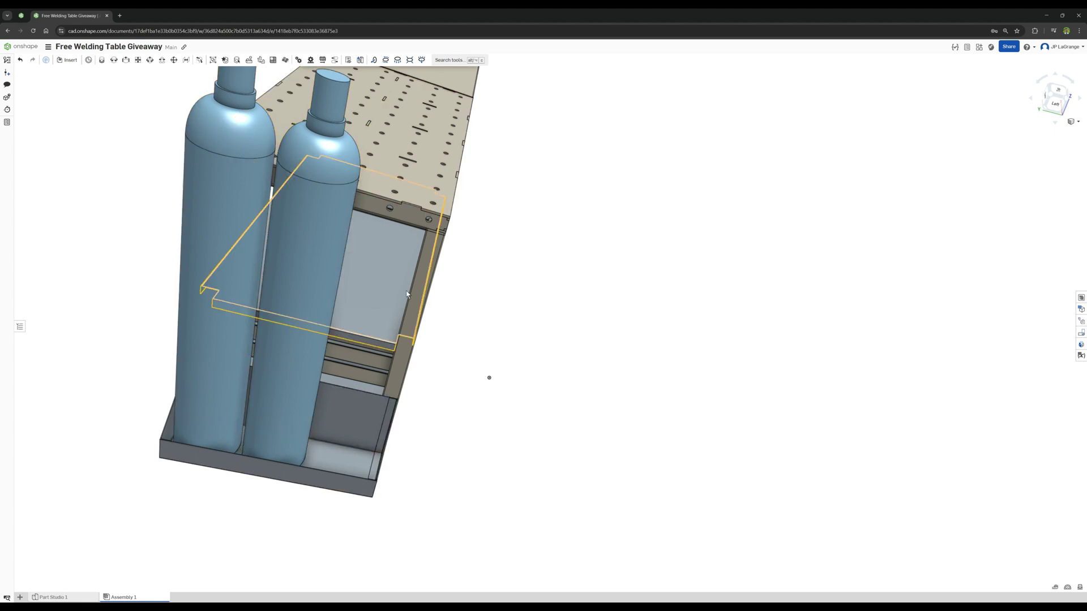
right_drag(306, 334, 263, 307)
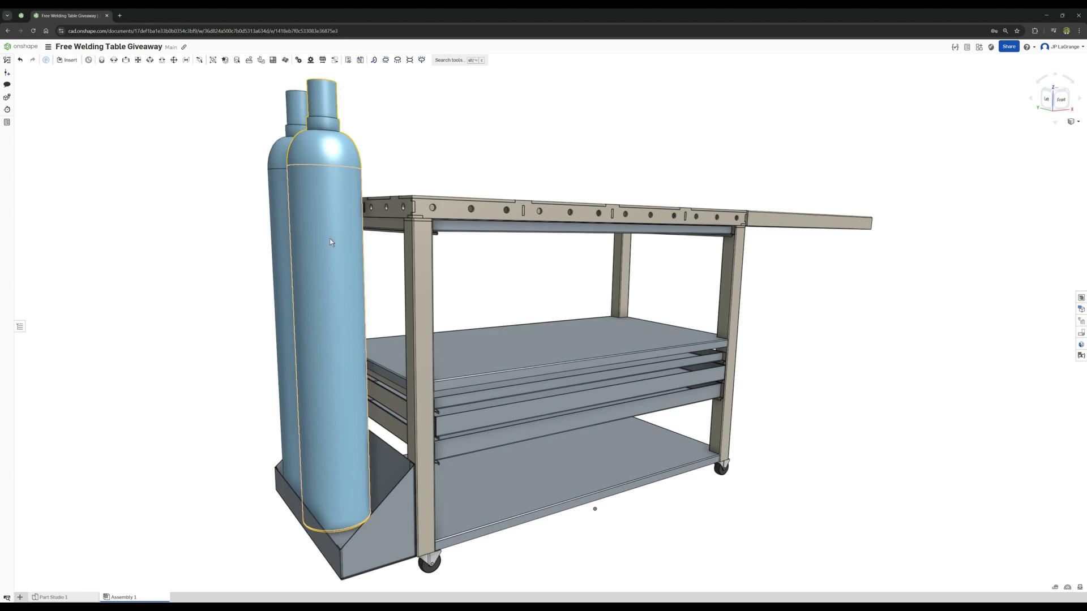
right_drag(313, 350, 347, 420)
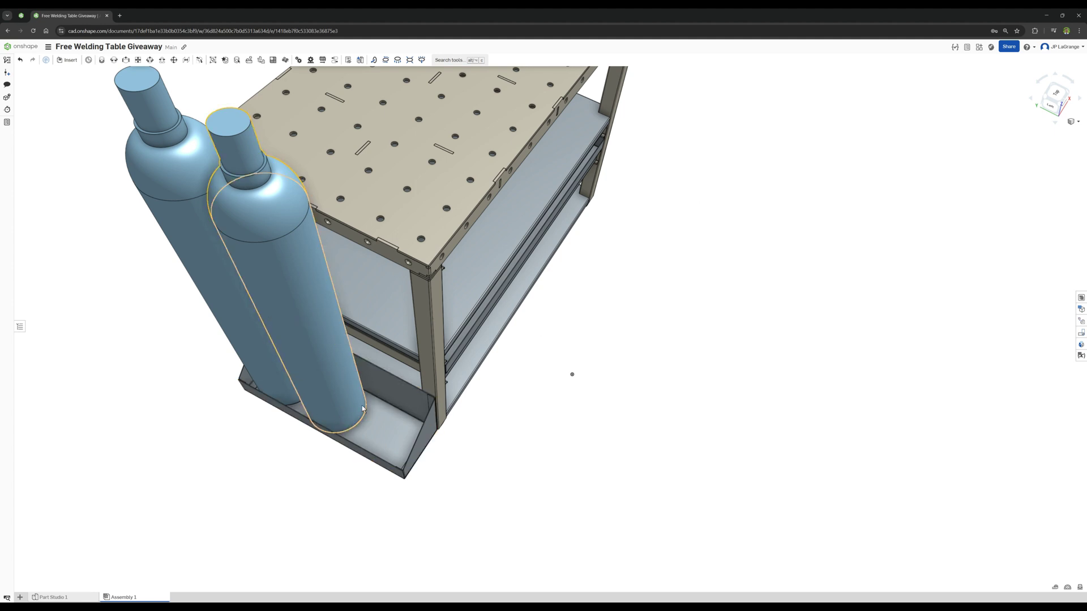
right_drag(362, 413, 360, 419)
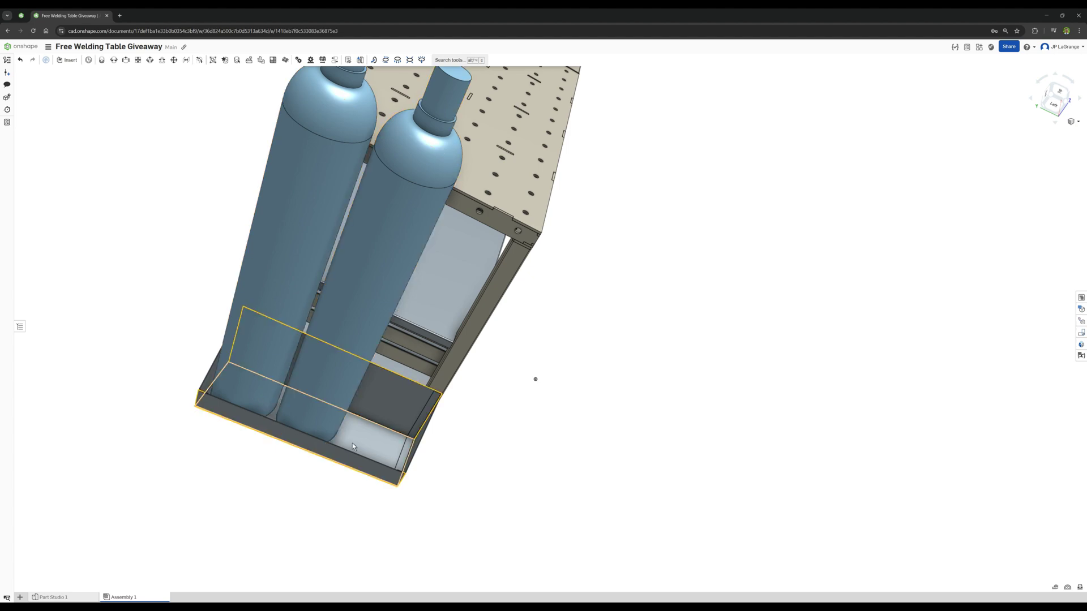
right_drag(347, 443, 314, 407)
right_drag(356, 440, 411, 444)
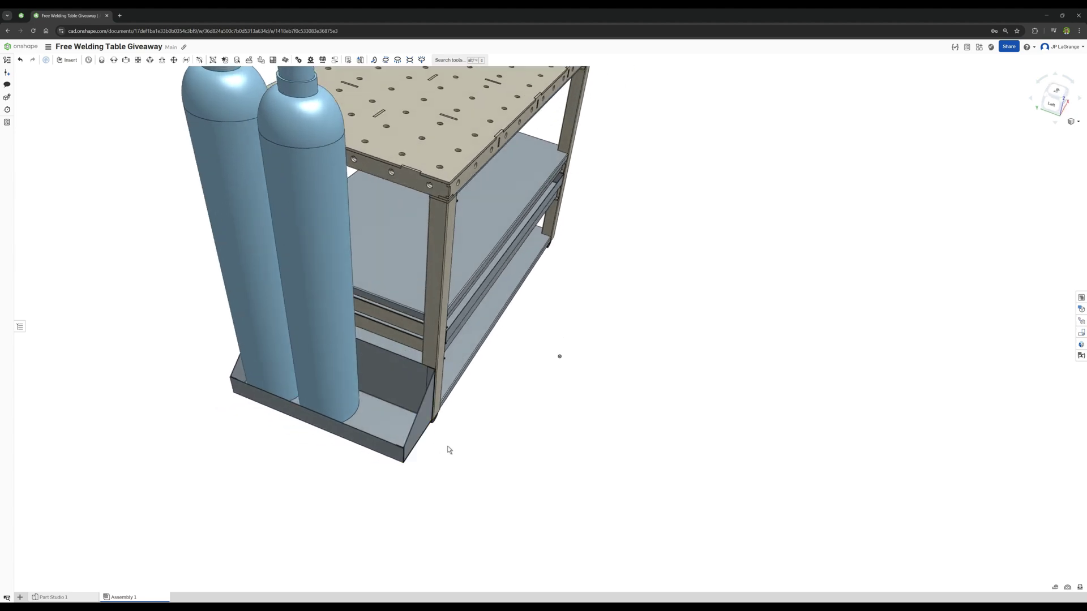
Step: Hide the perforated table top plate to expose the gusset frame beneath it
key(shift+1)
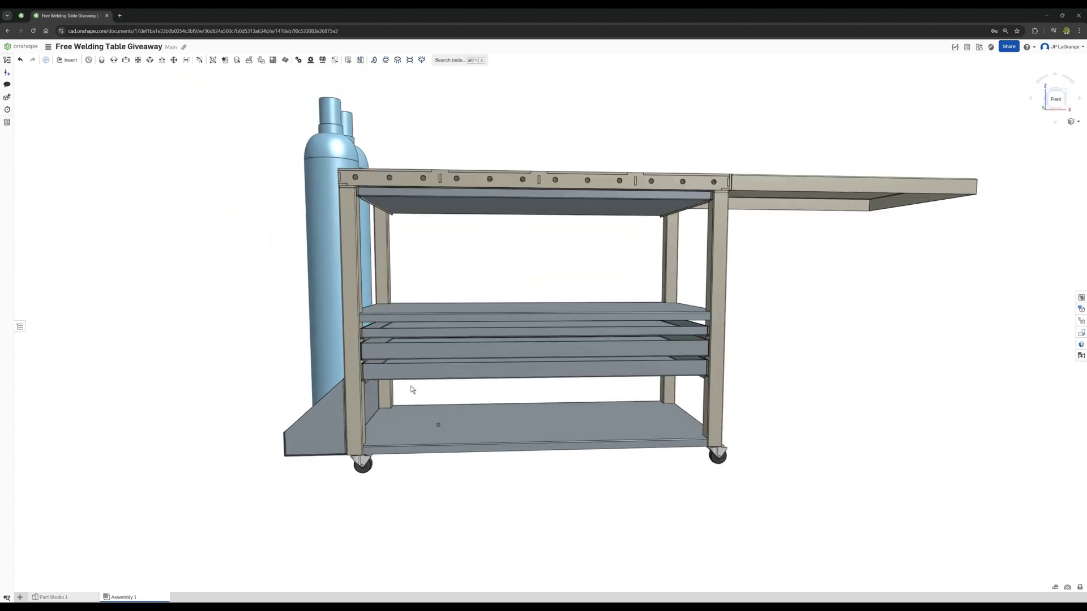
right_drag(432, 383, 712, 432)
scroll(601, 316, up, 5)
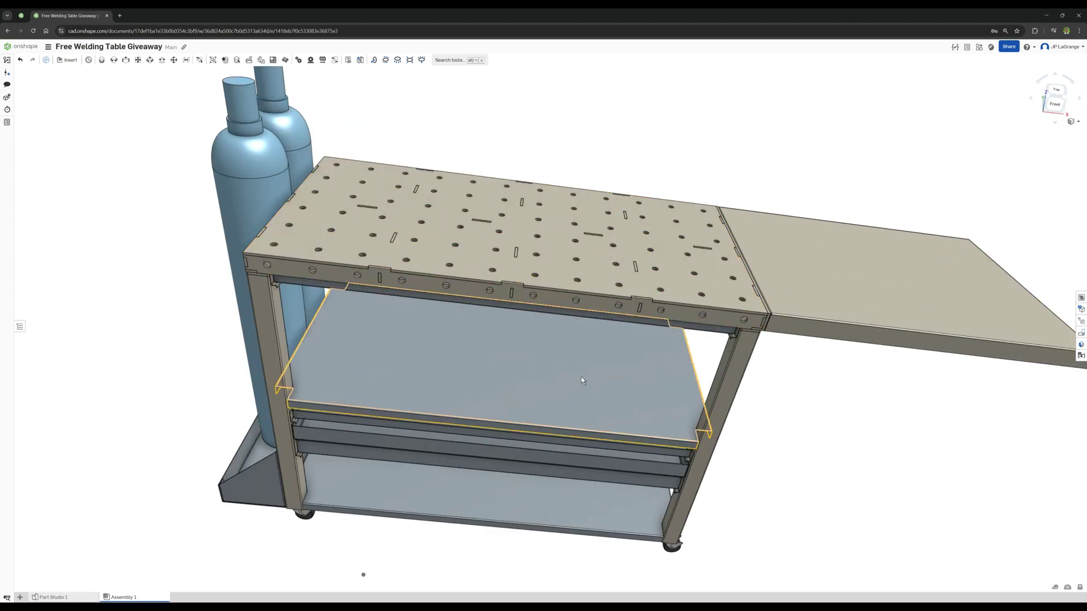
scroll(586, 380, down, 2)
right_click(565, 285)
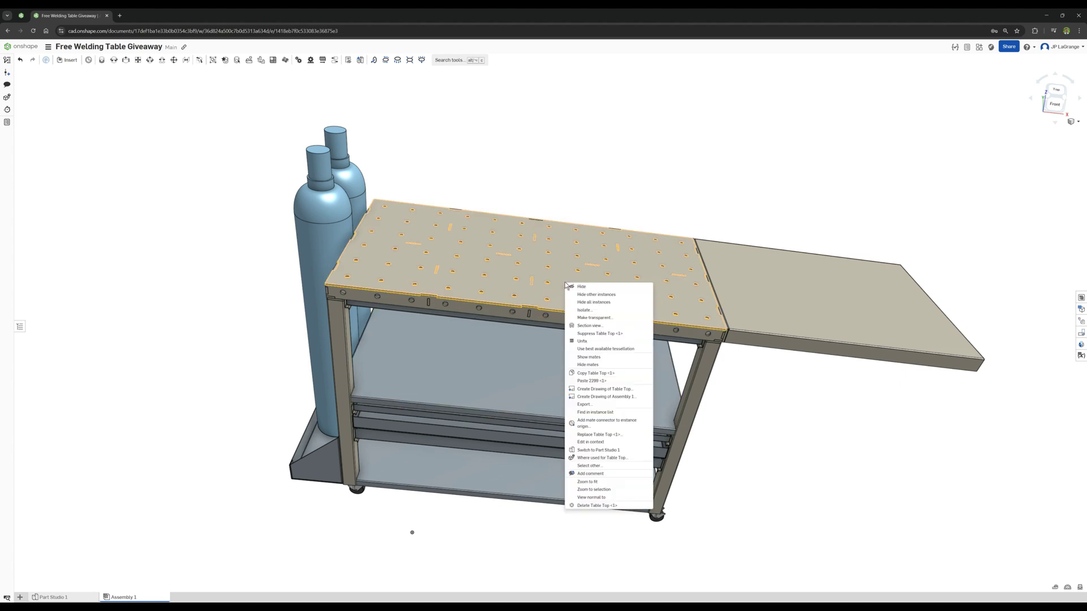
click(581, 287)
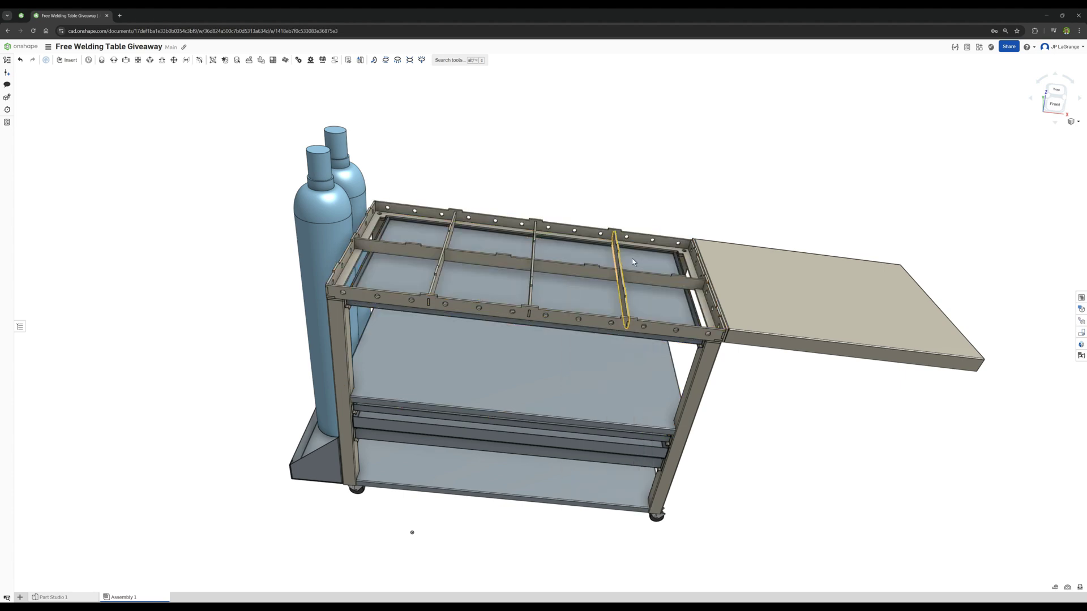
Step: Inspect the bottom plate inside the tabletop frame, highlighting its face and clearing the selection again
scroll(646, 293, up, 3)
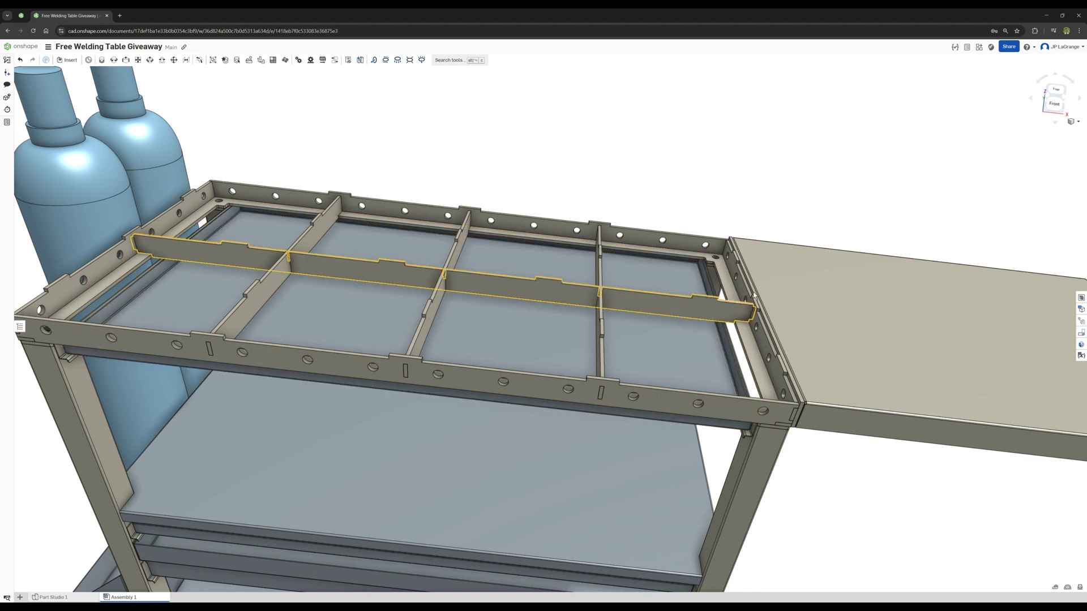
scroll(674, 243, up, 4)
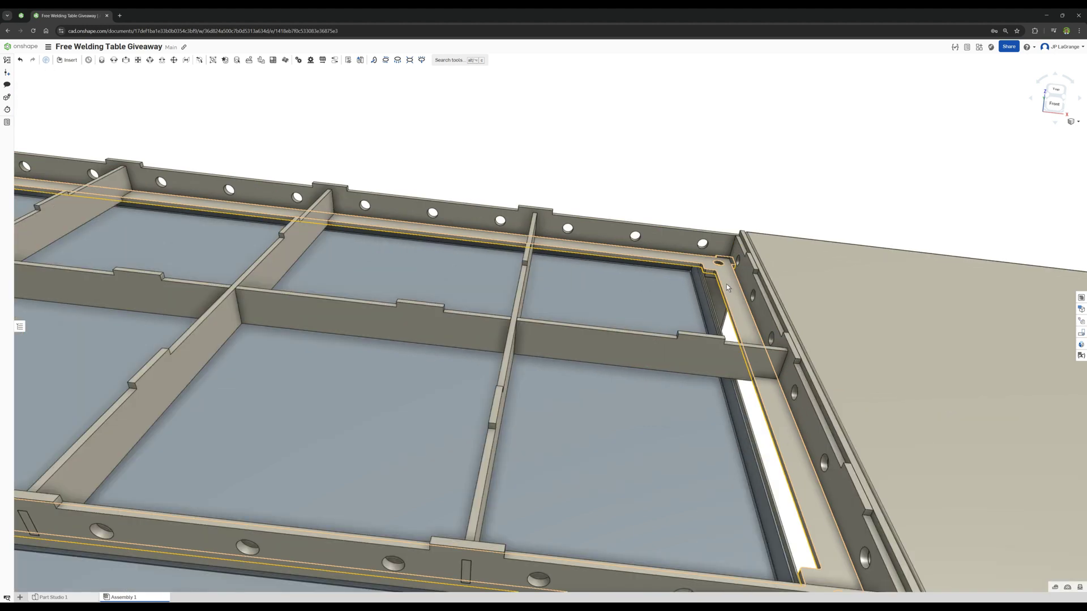
click(727, 288)
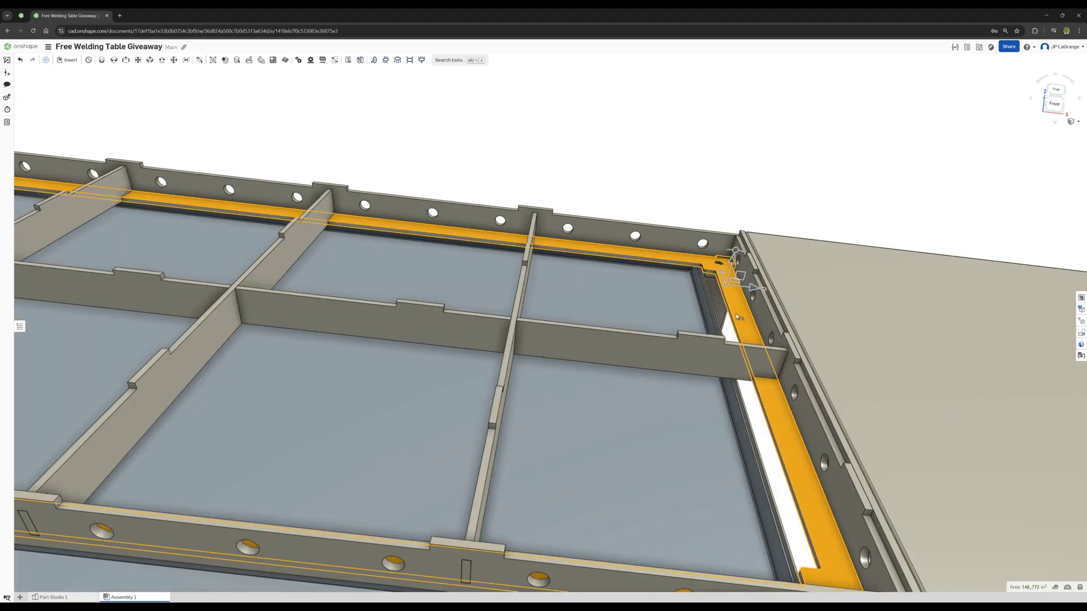
scroll(737, 317, down, 3)
click(836, 536)
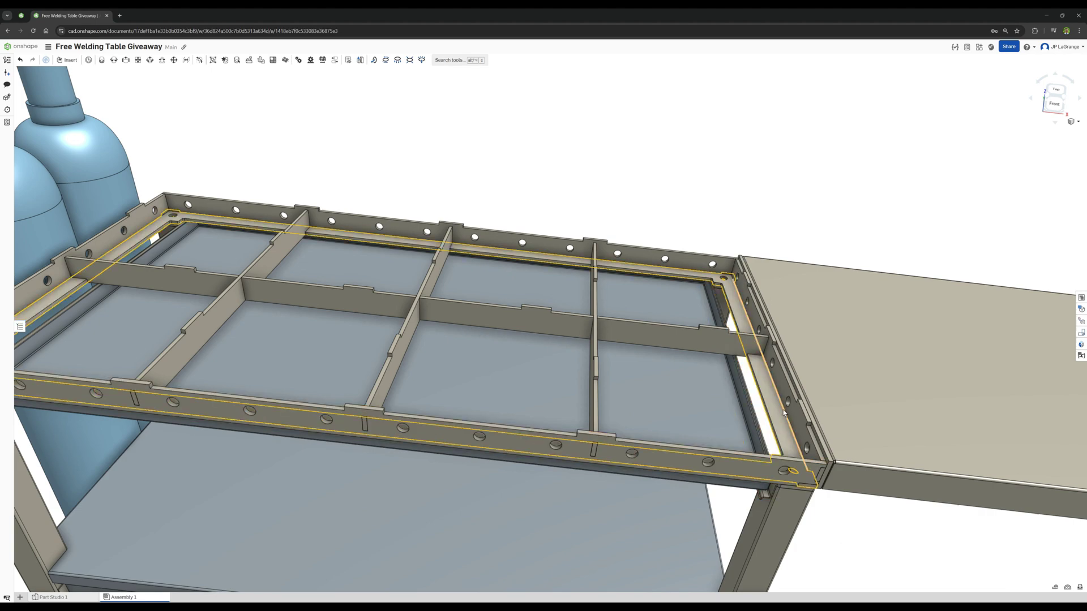
Step: Examine the spine gusset, the three cross gussets and the leg joint of the exposed tabletop frame
right_drag(784, 413, 791, 493)
scroll(778, 489, up, 3)
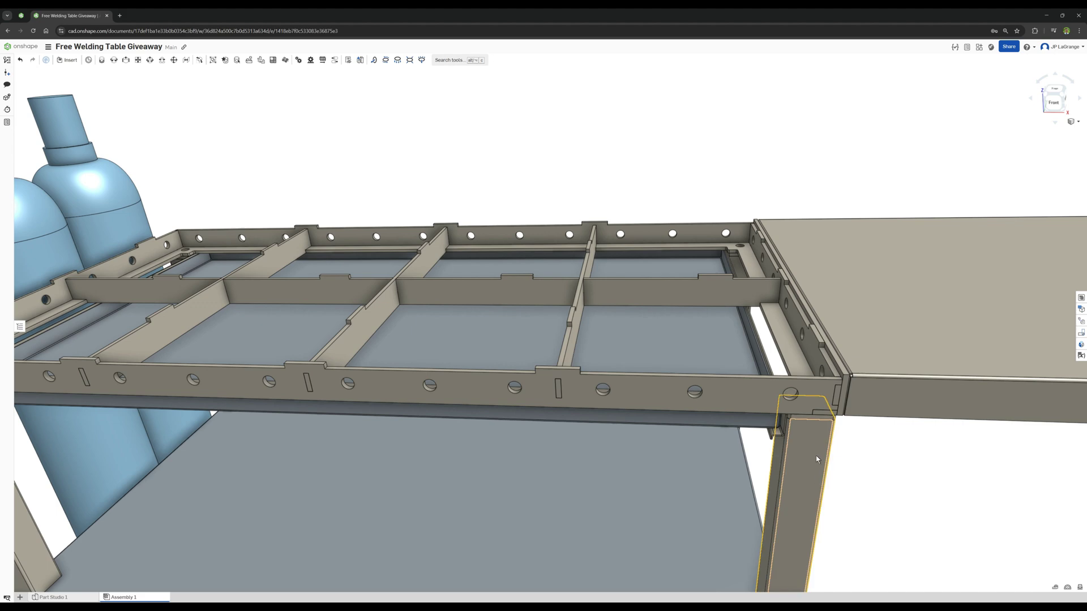
scroll(821, 429, down, 5)
scroll(807, 385, up, 5)
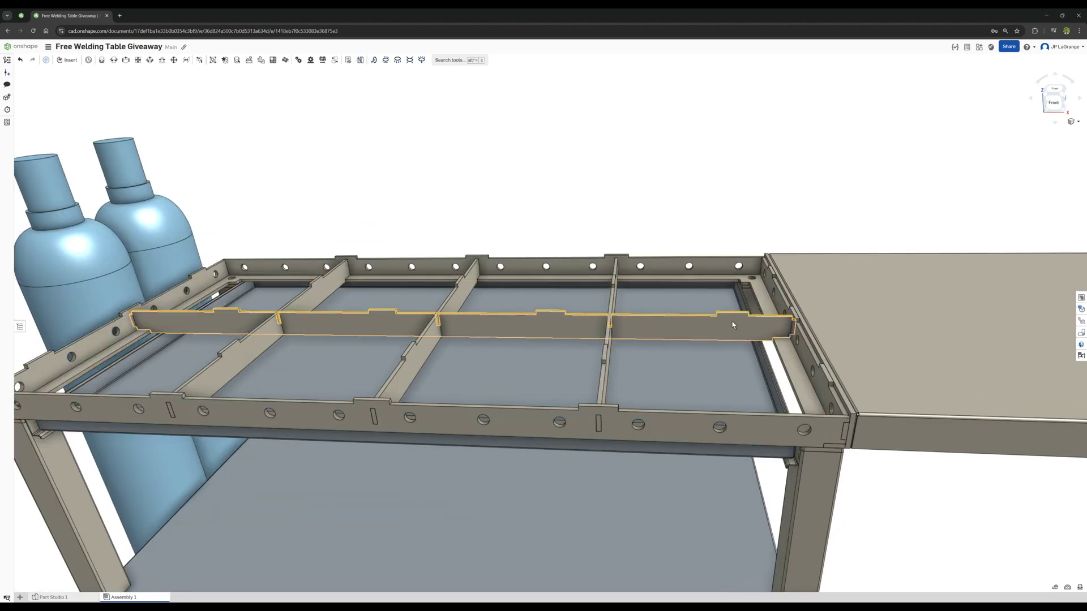
right_drag(634, 378, 619, 305)
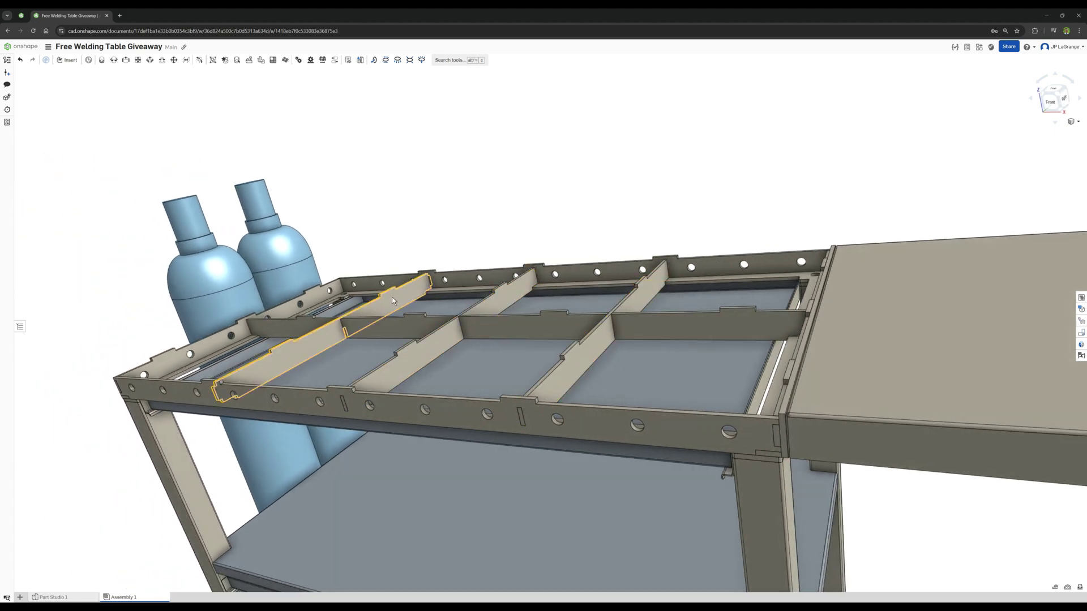
right_drag(472, 199, 482, 207)
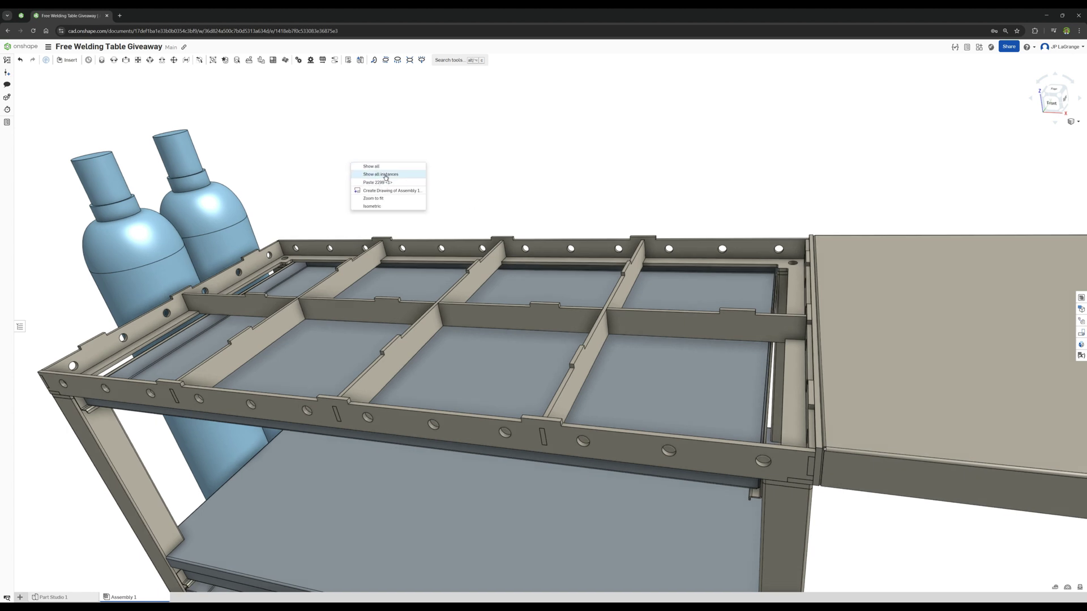
Step: Show the perforated table top plate again over the gusset frame
click(18, 330)
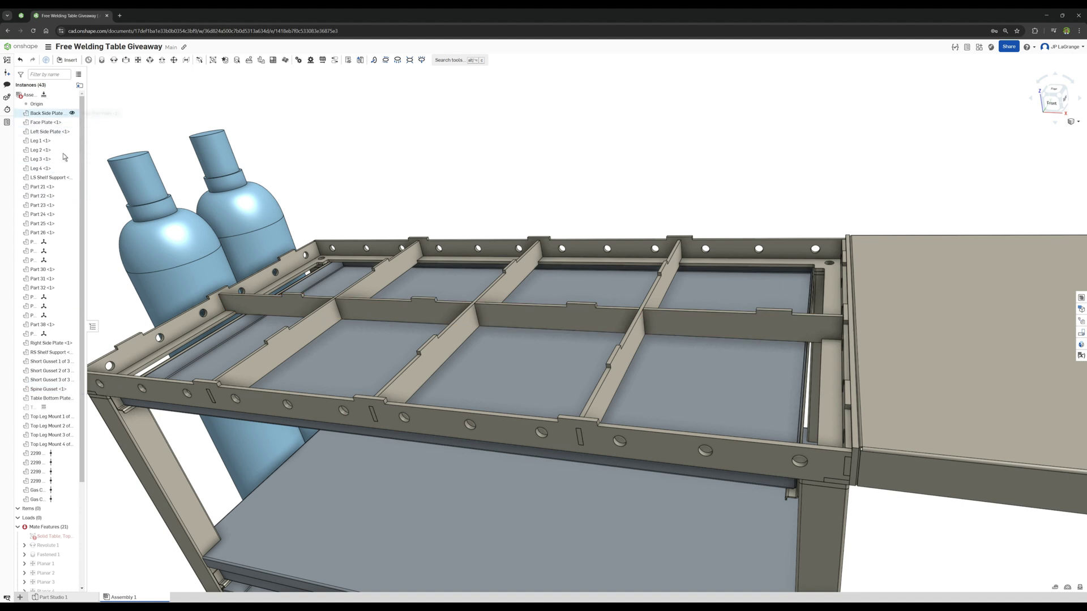
click(71, 407)
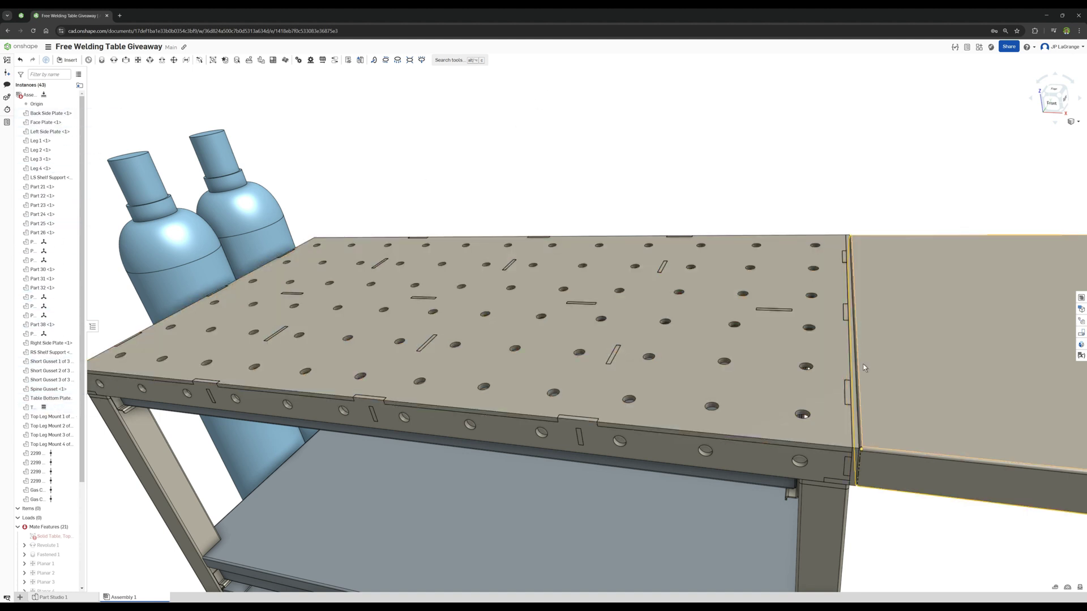
right_drag(873, 297, 840, 440)
scroll(840, 442, down, 3)
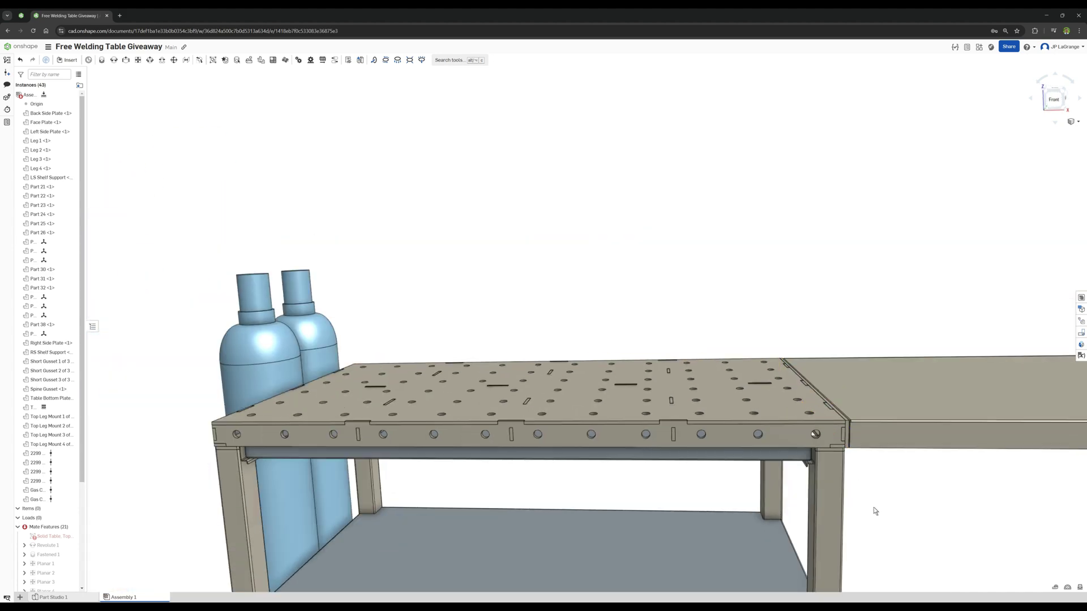
Step: Hide the front face plate to expose the tabletop frame corner above the leg
scroll(876, 512, up, 3)
right_click(775, 365)
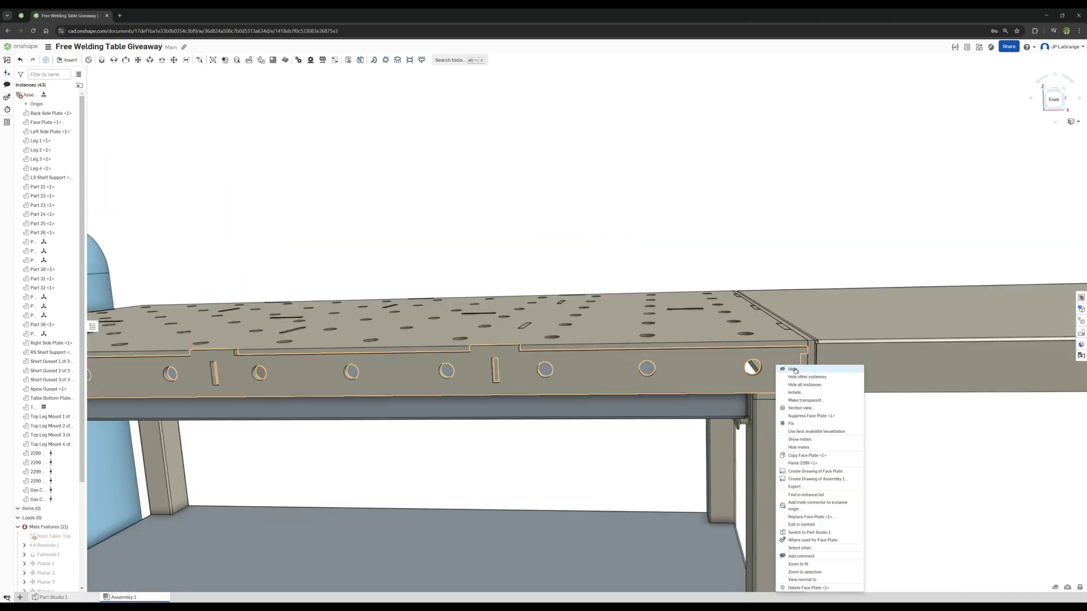
click(783, 369)
right_drag(799, 401, 813, 418)
scroll(794, 413, up, 5)
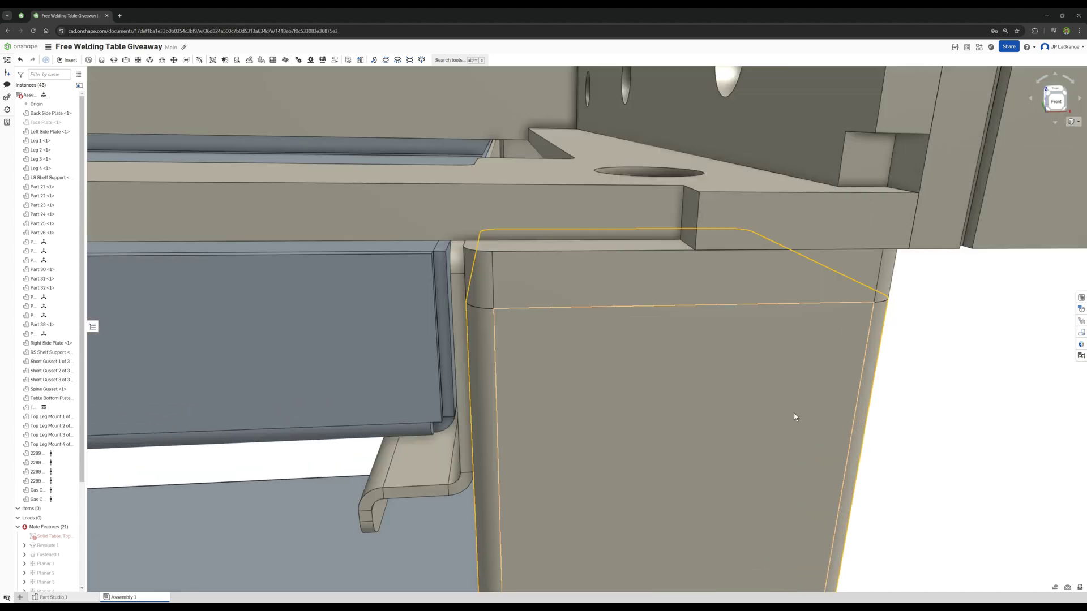
scroll(794, 413, down, 3)
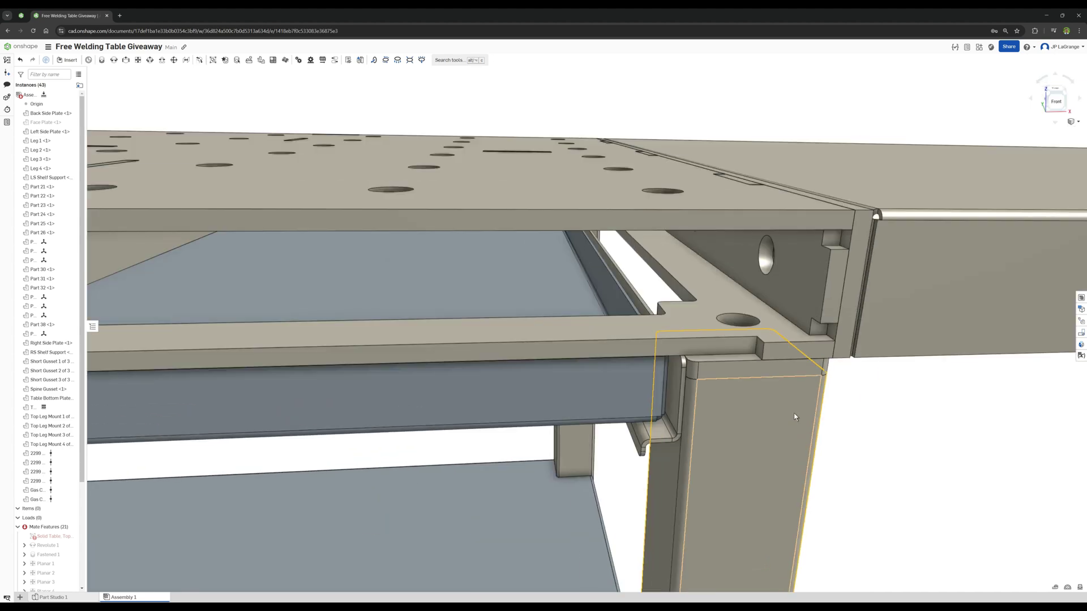
Step: Hide the table bottom plate to view the top of the leg, and show the plate again
right_click(697, 327)
click(707, 333)
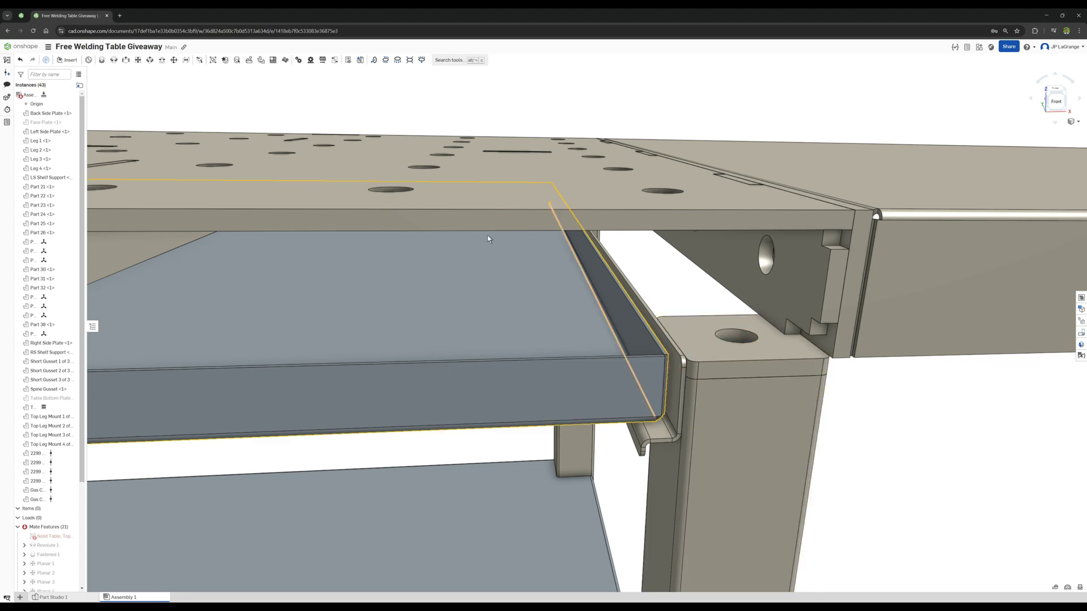
click(72, 398)
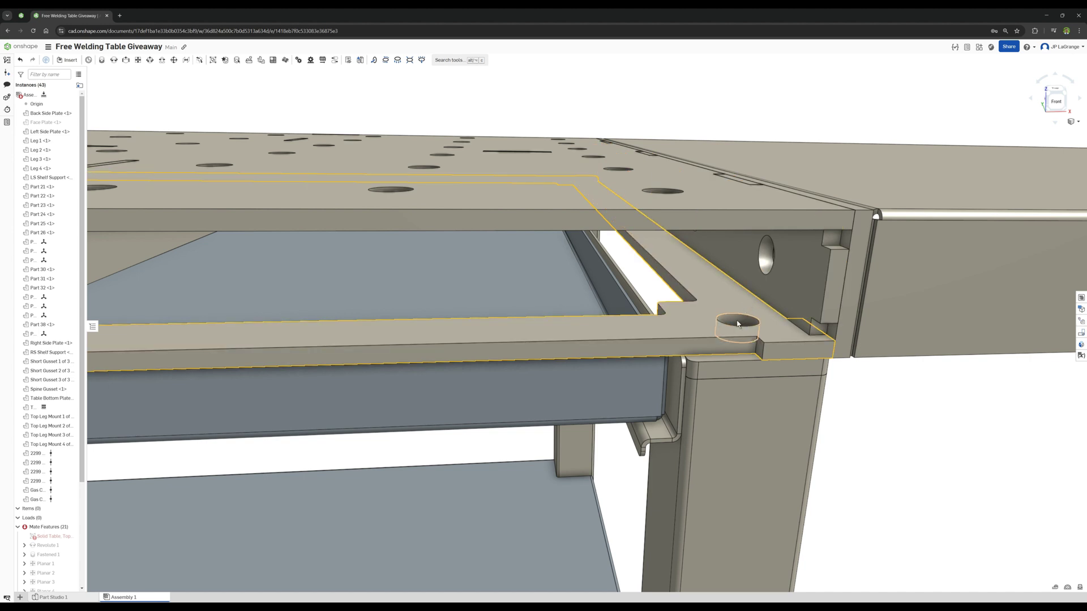
Step: Examine the tabletop and its open front edge, including the bottom plate hole above the leg
scroll(765, 366, down, 10)
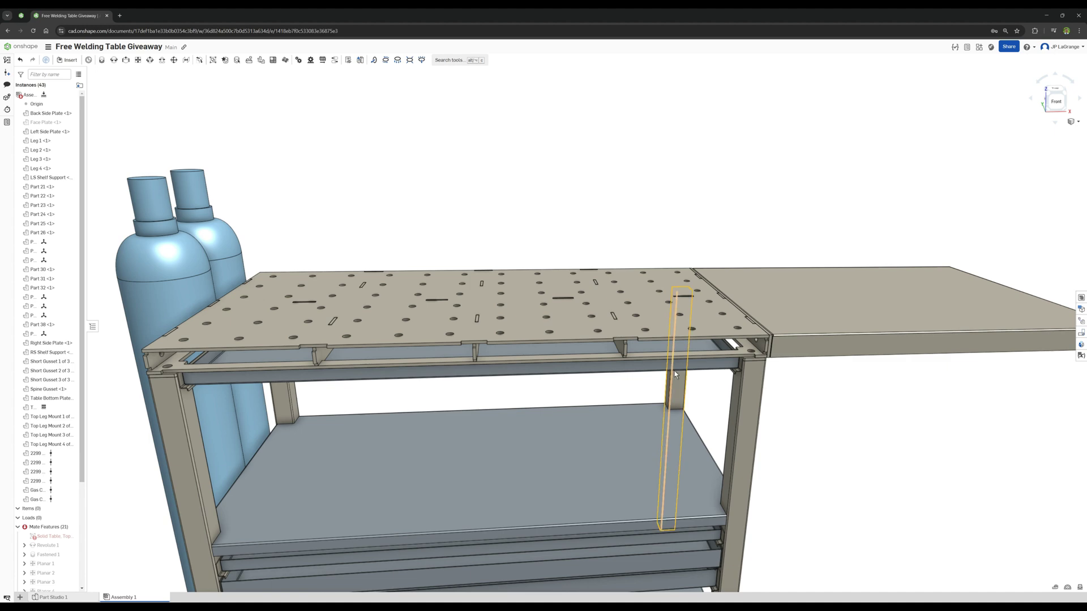
scroll(562, 320, up, 3)
scroll(552, 317, down, 5)
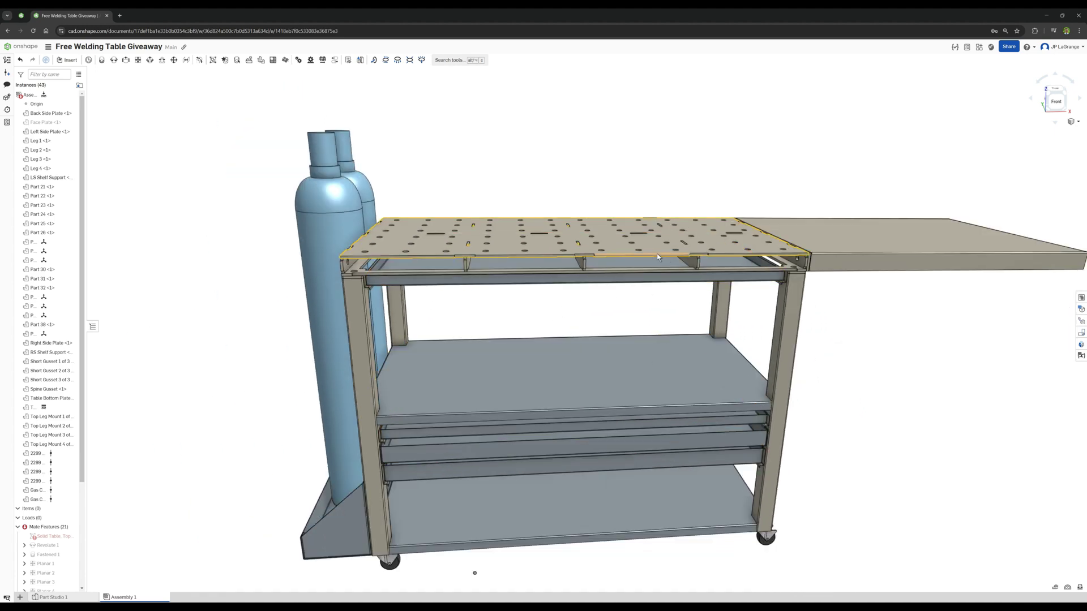
right_drag(557, 380, 509, 422)
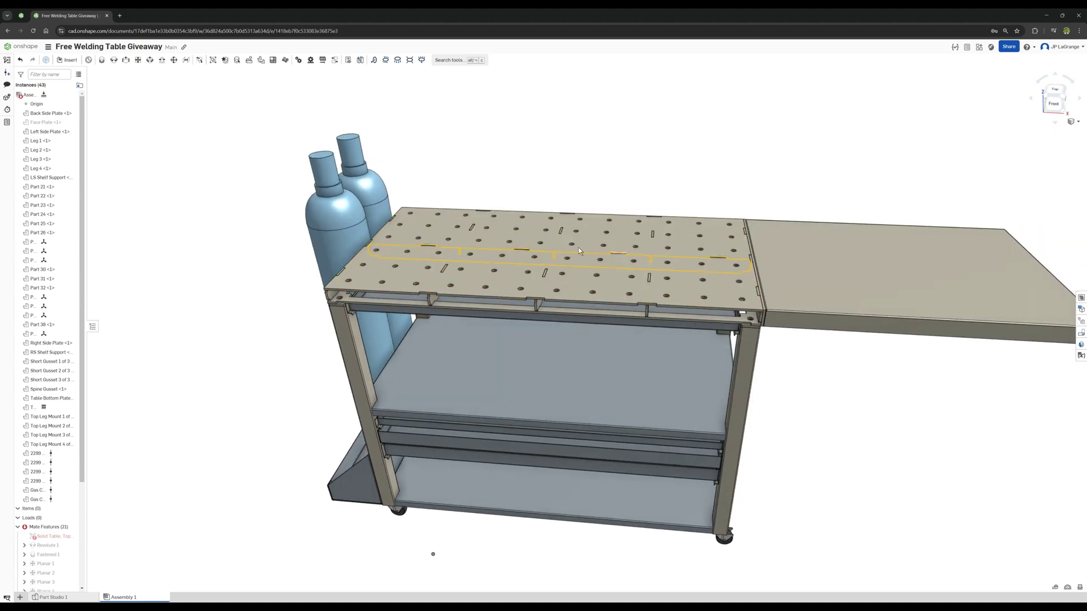
scroll(569, 246, up, 2)
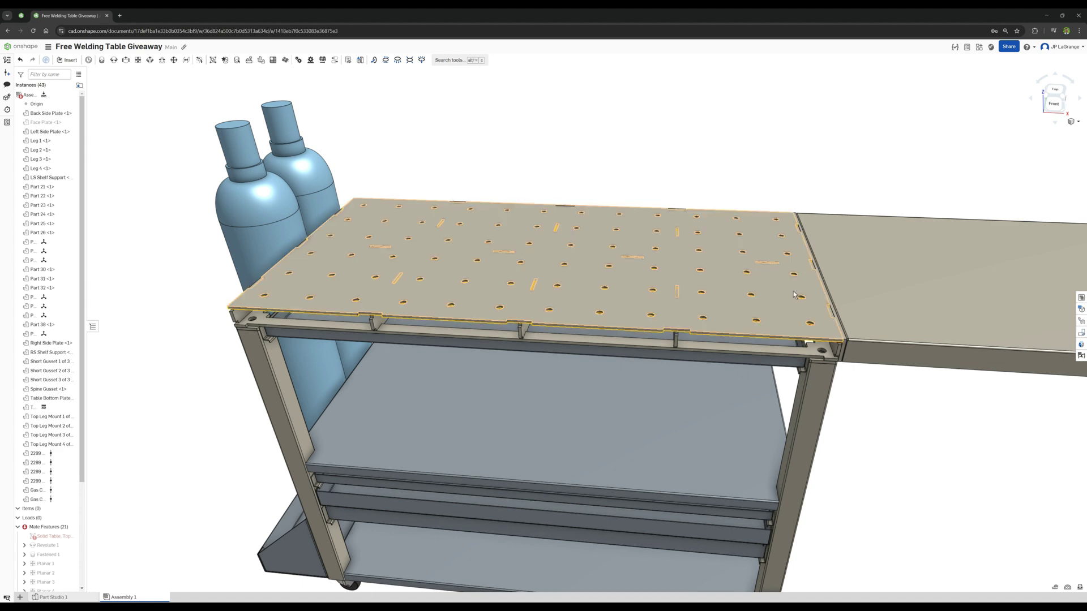
scroll(832, 348, up, 3)
scroll(819, 337, down, 5)
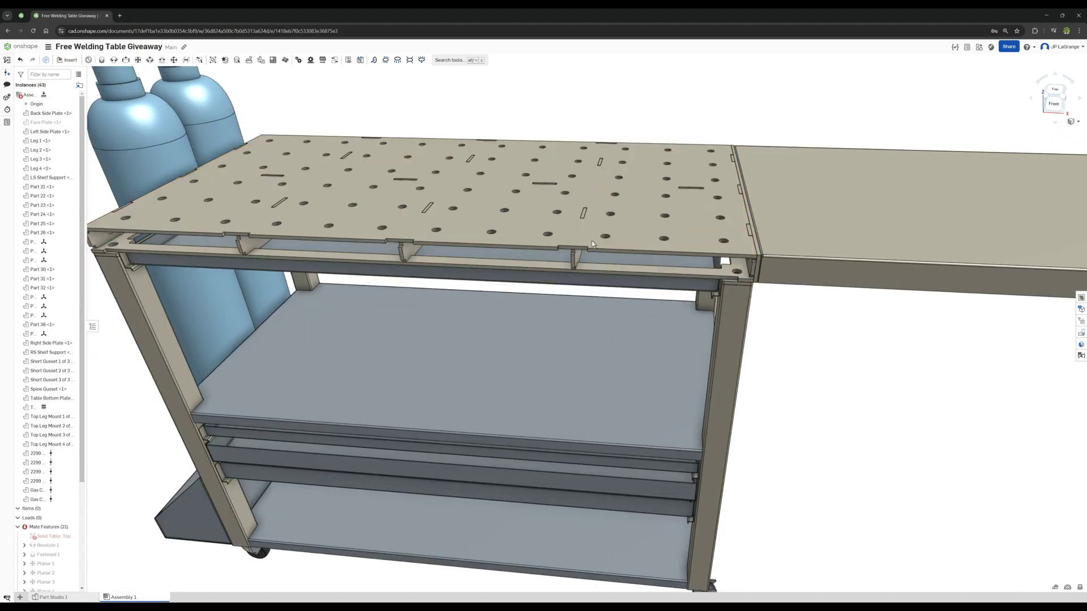
Step: Examine how the cross gusset meets the notch in the table top plate along the open front edge
scroll(598, 229, up, 5)
right_drag(605, 230, 626, 225)
scroll(568, 242, up, 2)
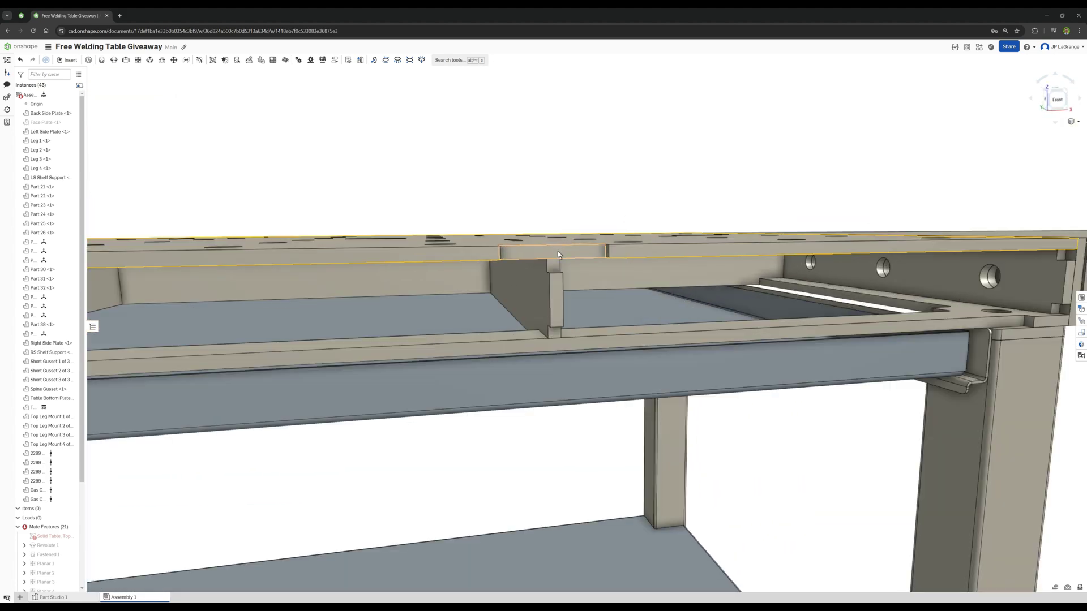
scroll(550, 247, down, 1)
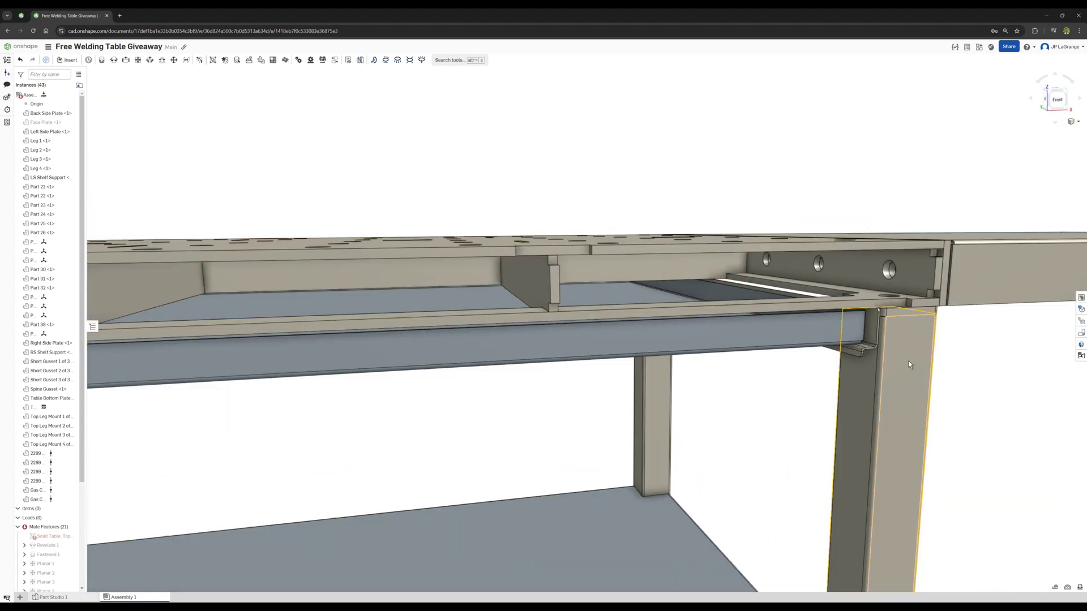
right_drag(906, 360, 908, 391)
scroll(909, 399, down, 3)
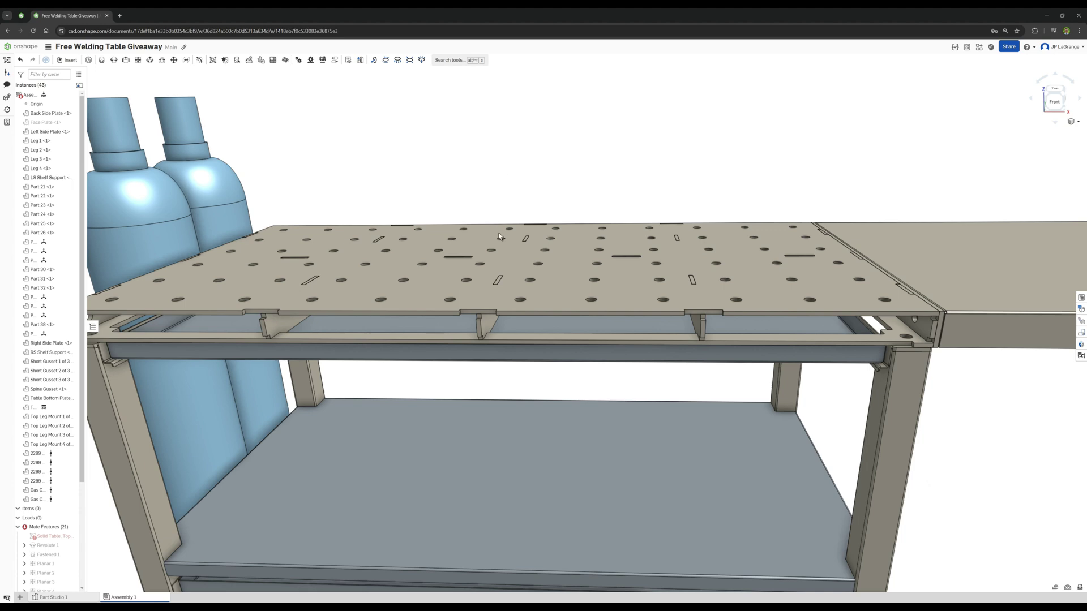
Step: Inspect the fixture holes and gusset slots in the perforated table top plate
scroll(530, 297, up, 5)
right_drag(530, 298, 510, 318)
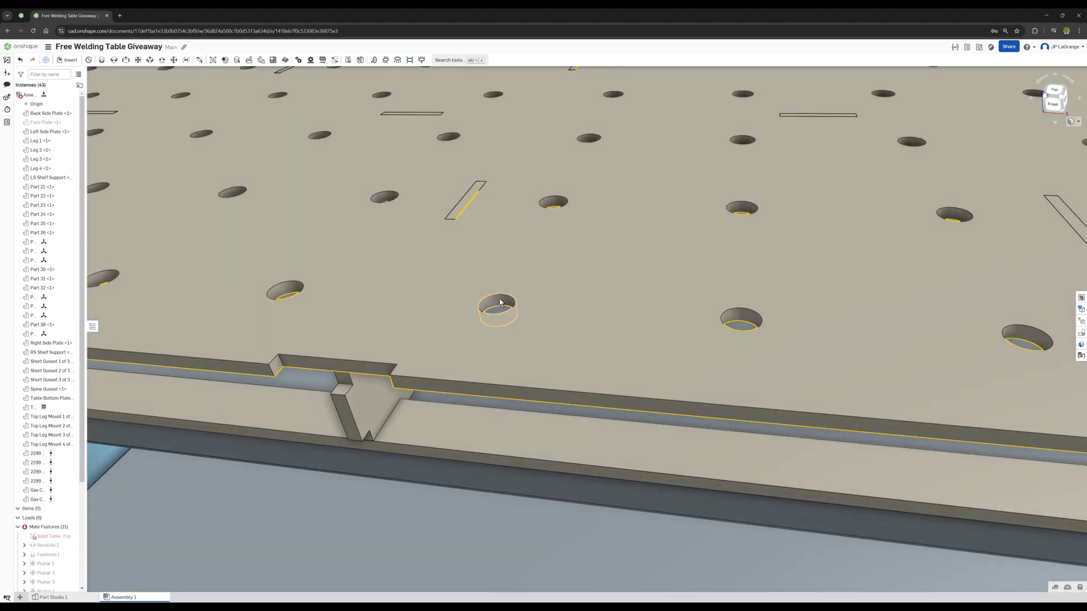
scroll(500, 303, down, 3)
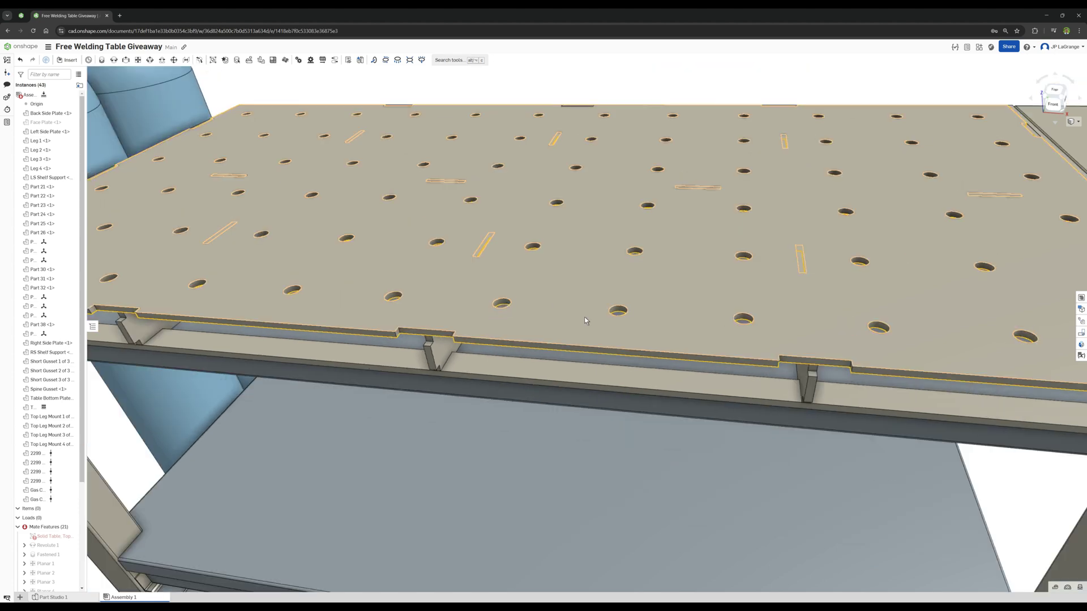
scroll(628, 340, down, 5)
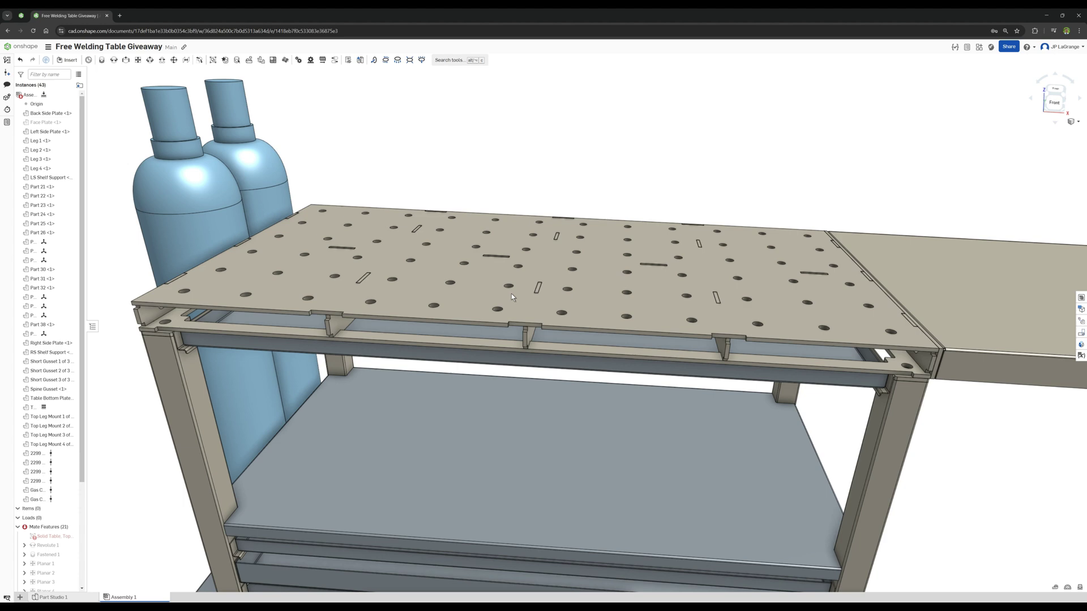
right_drag(511, 293, 542, 291)
scroll(545, 296, down, 3)
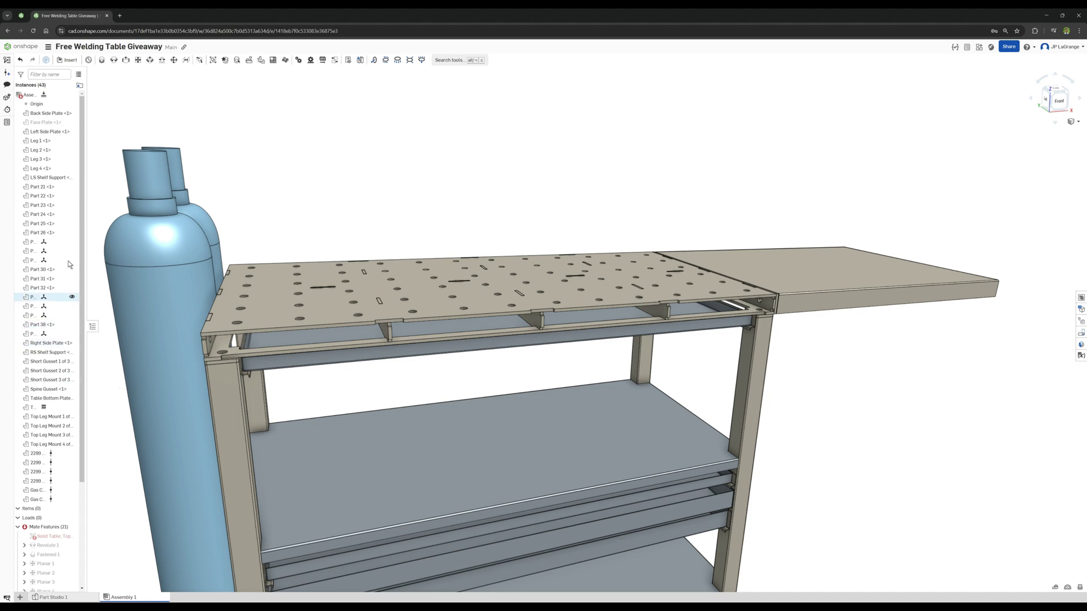
Step: Show the front face plate again to close the tabletop frame
click(72, 124)
right_drag(919, 395, 868, 372)
scroll(775, 341, up, 5)
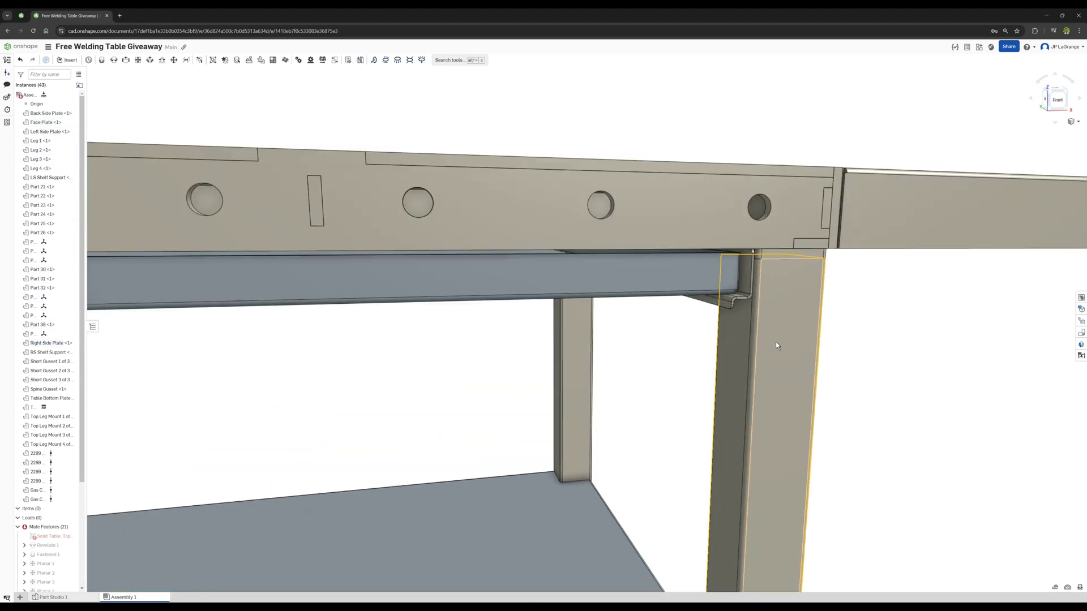
scroll(648, 260, down, 3)
scroll(647, 261, down, 2)
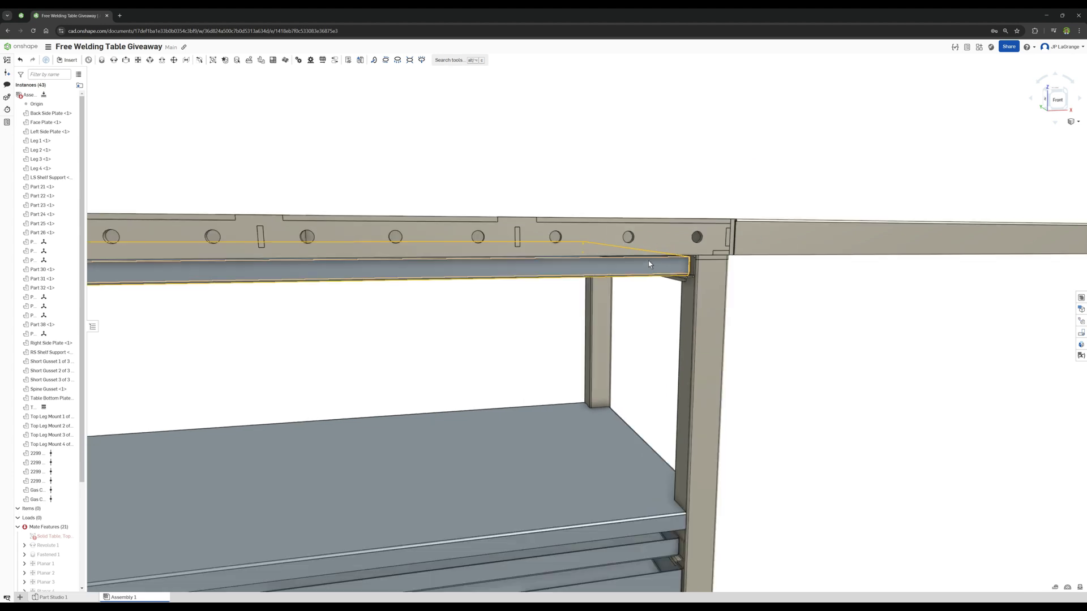
Step: Measure the gap between the right-side shelf support and Leg 2 under the tabletop
scroll(706, 266, up, 5)
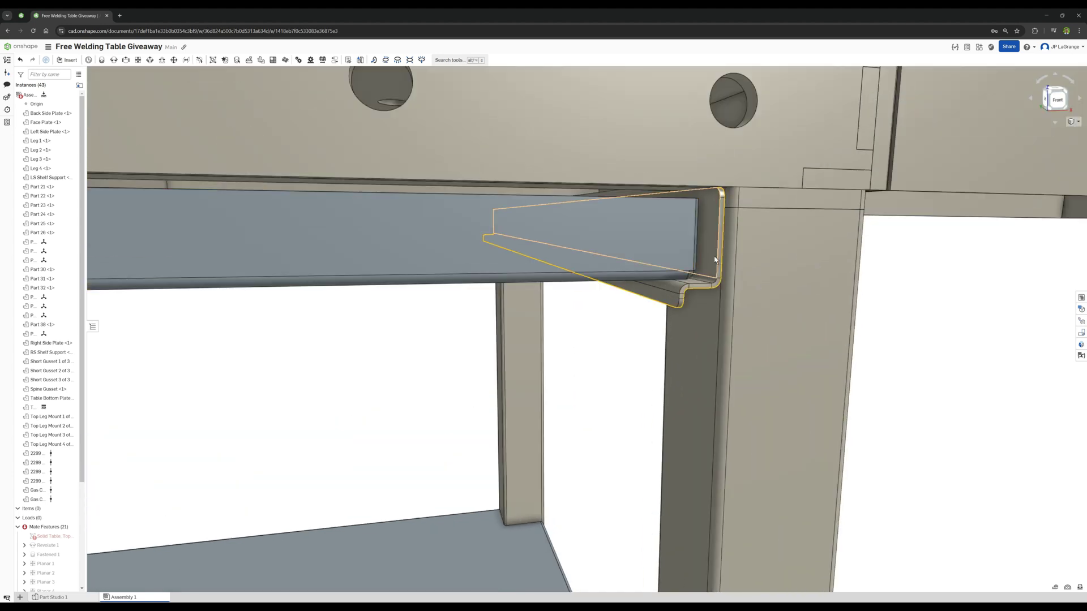
scroll(711, 259, up, 3)
scroll(705, 260, down, 2)
scroll(701, 259, up, 2)
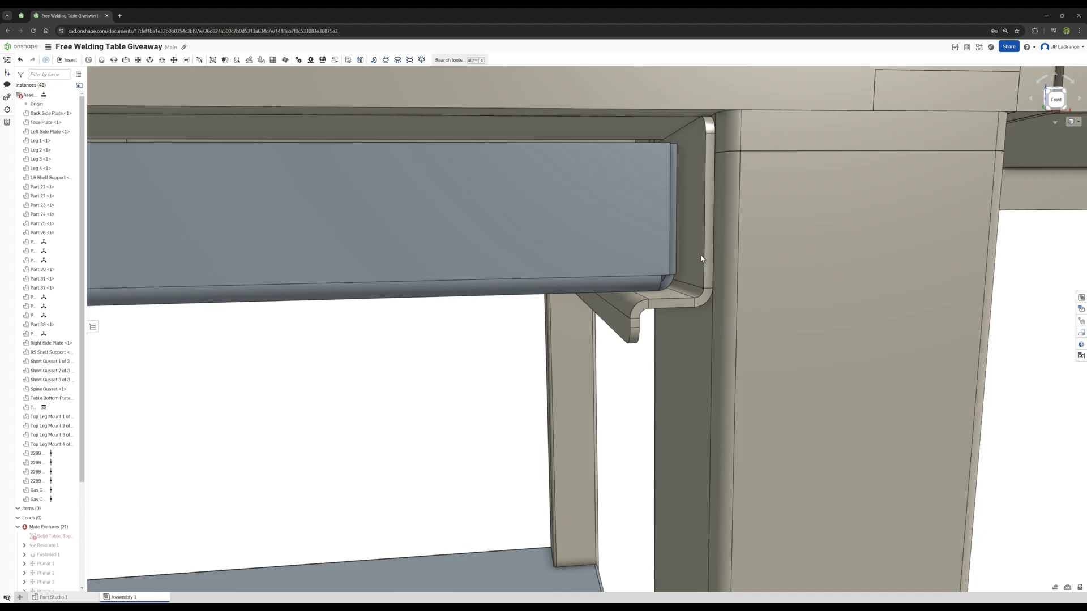
mouse_move(700, 259)
right_down()
mouse_move(682, 247)
mouse_move(694, 261)
right_up()
right_click(707, 273)
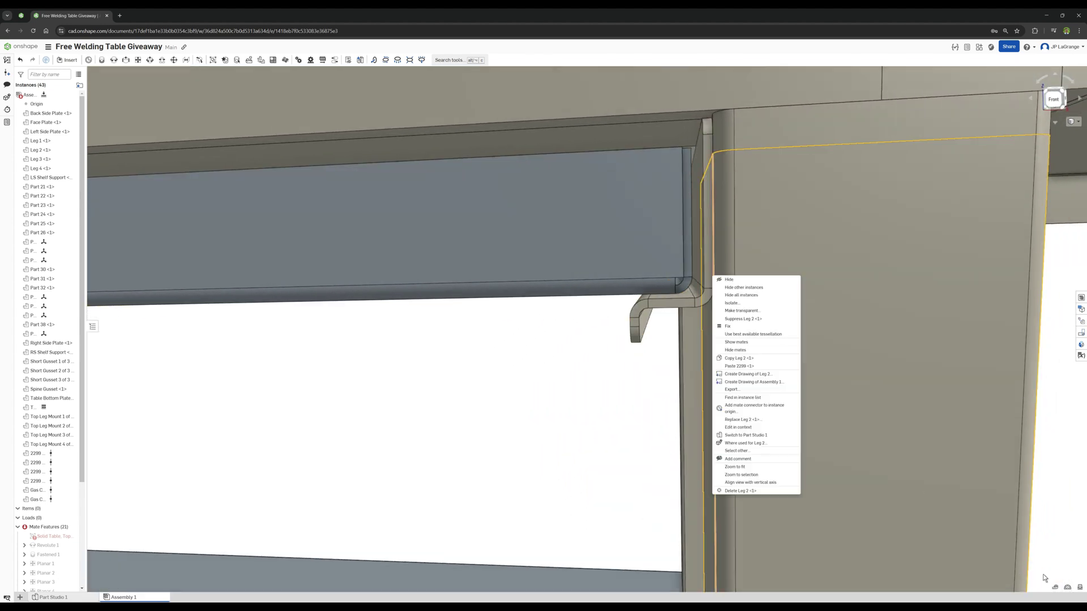
click(1055, 588)
click(1055, 589)
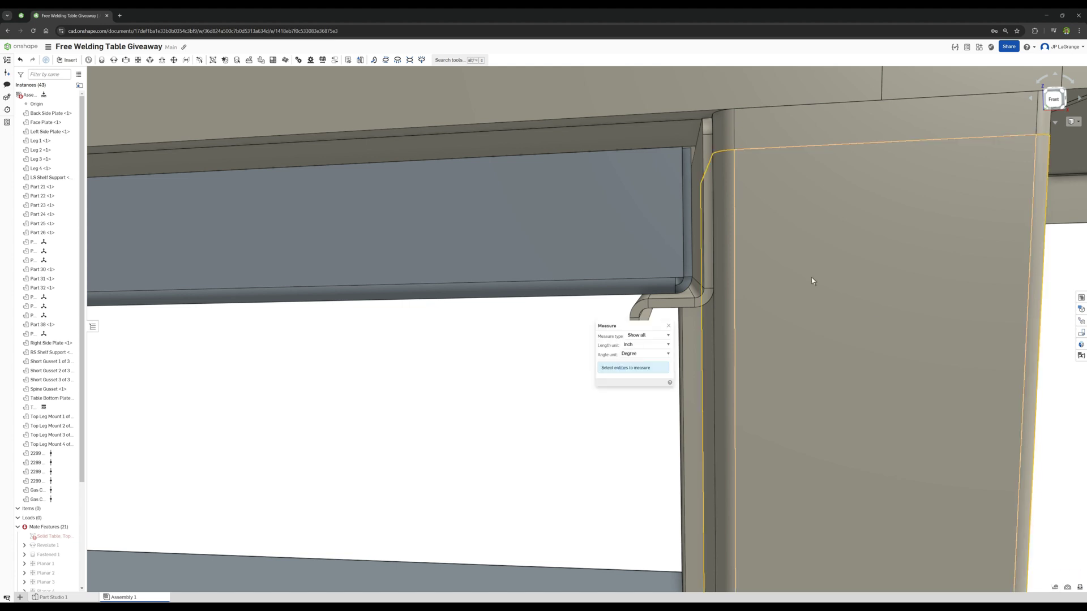
click(709, 274)
click(713, 283)
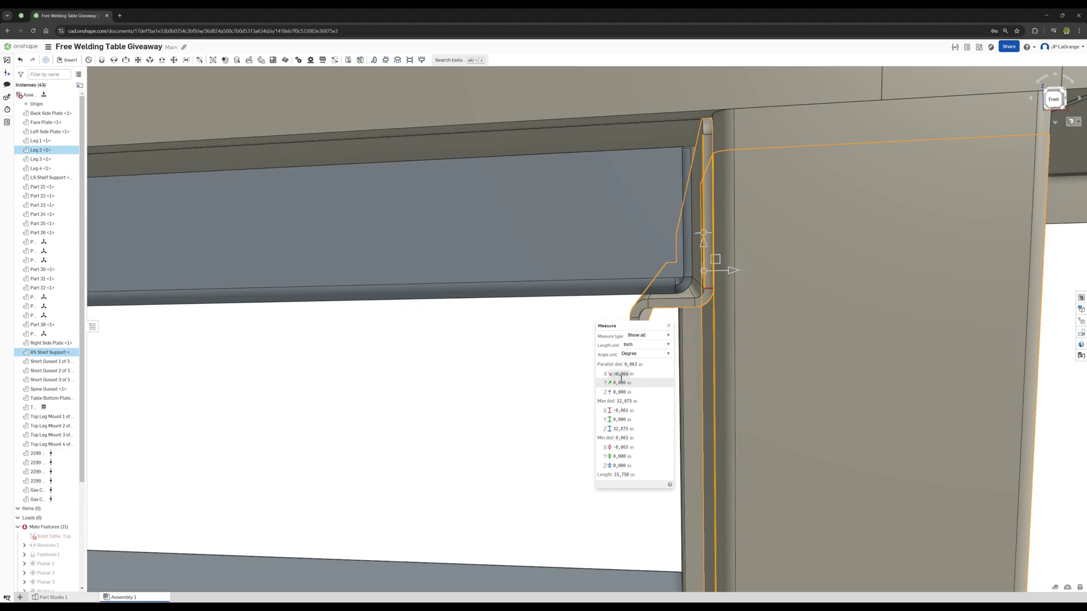
click(669, 329)
Step: Inspect the underside shelf, the bottom shelf and the side panel of the gas cylinder rack beside the leg
scroll(610, 422, down, 5)
scroll(611, 421, down, 5)
scroll(640, 409, up, 3)
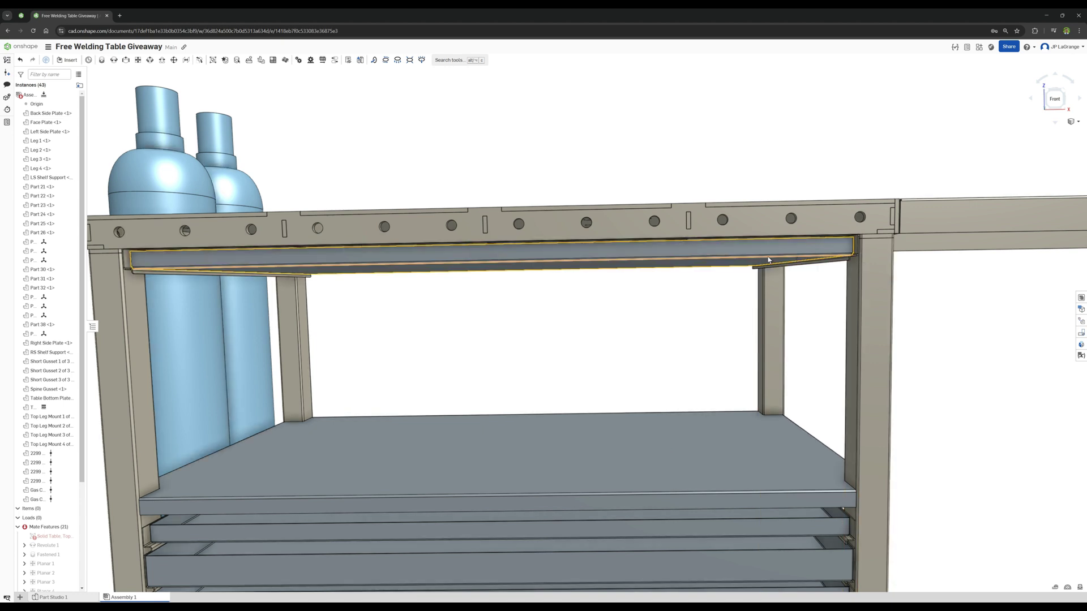
scroll(650, 340, down, 2)
scroll(577, 396, down, 3)
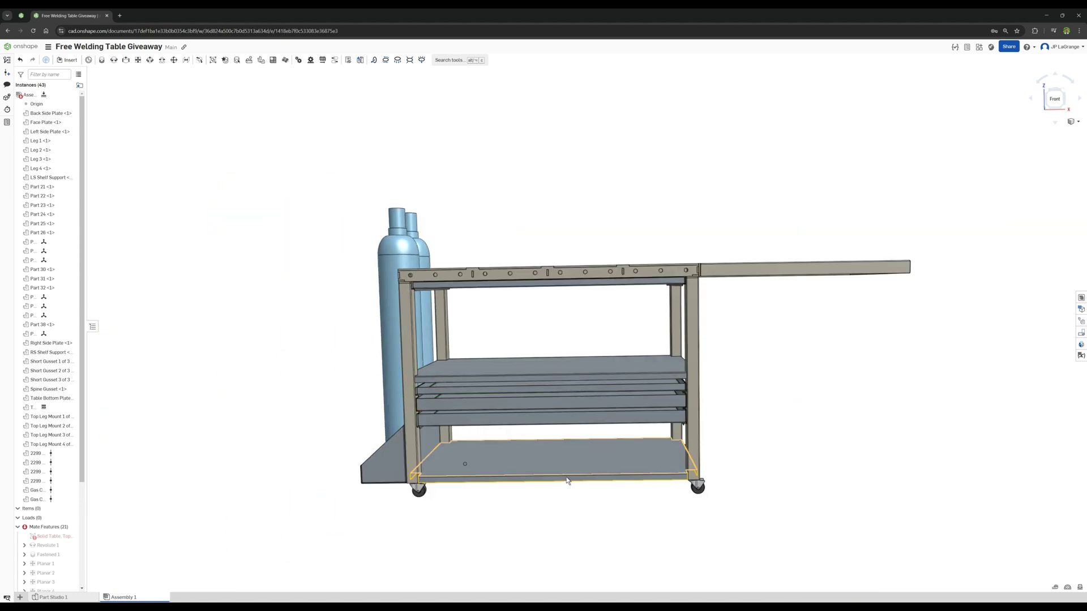
scroll(707, 412, up, 2)
mouse_move(558, 450)
right_down()
mouse_move(556, 442)
mouse_move(576, 457)
right_up()
right_drag(370, 498, 383, 492)
middle_drag(383, 492, 418, 405)
right_drag(418, 408, 423, 429)
scroll(420, 429, up, 6)
scroll(433, 397, down, 3)
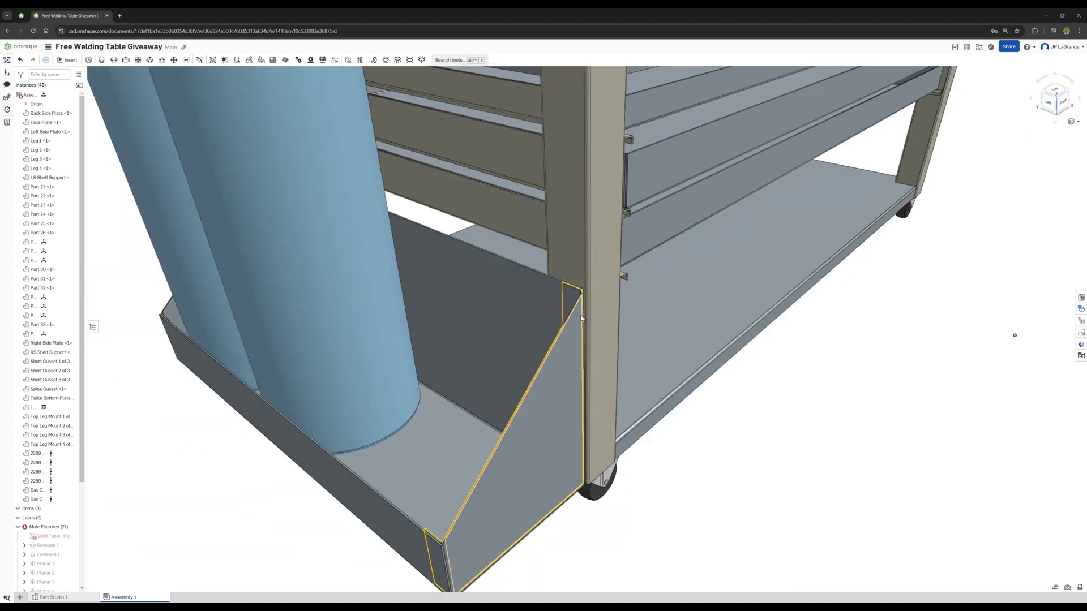
Step: Review the complete table from several angles, including its shelves, drawers, casters and tabletop extension
right_drag(585, 447, 538, 489)
scroll(524, 502, down, 10)
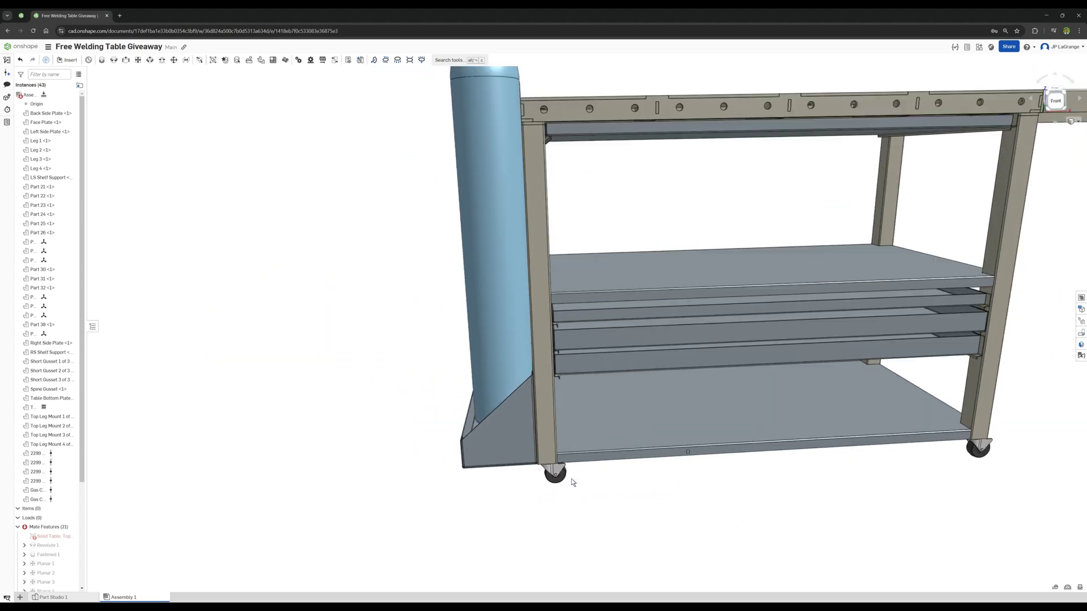
scroll(682, 180, up, 5)
right_drag(647, 183, 593, 204)
scroll(574, 323, down, 3)
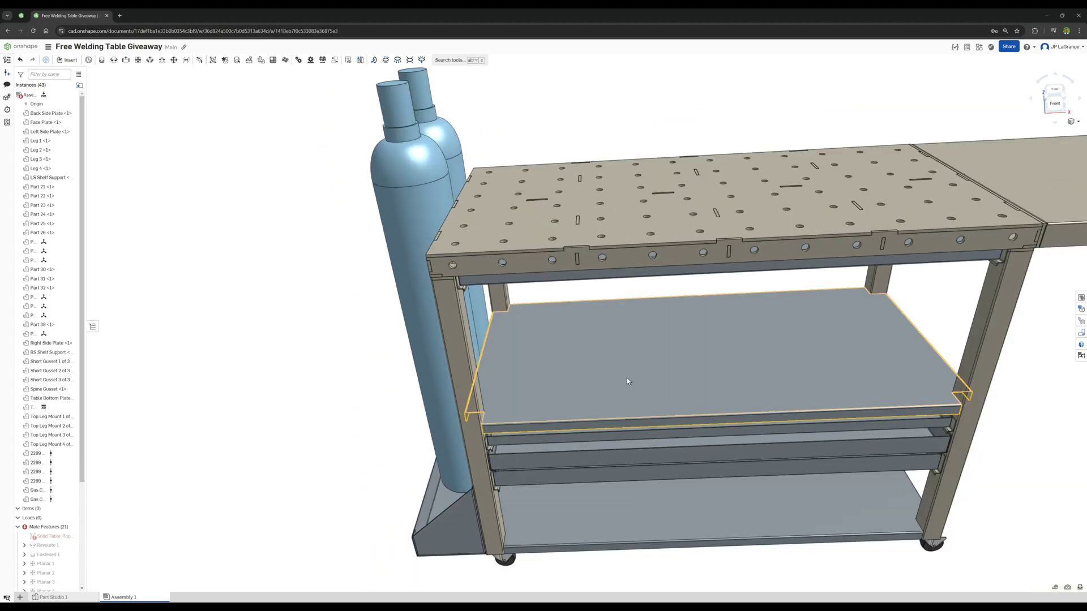
middle_drag(828, 375, 684, 371)
right_drag(685, 396, 715, 369)
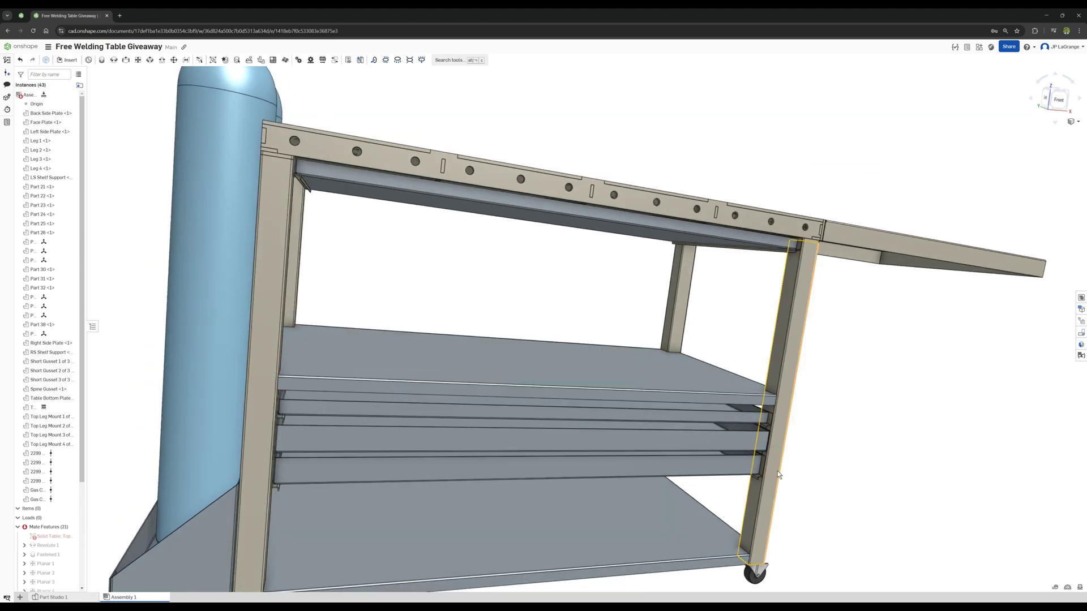
right_drag(795, 310, 824, 412)
right_drag(611, 416, 781, 448)
mouse_move(650, 466)
right_down()
mouse_move(670, 481)
mouse_move(626, 429)
mouse_move(660, 433)
mouse_move(650, 454)
right_up()
middle_drag(408, 467, 555, 399)
scroll(554, 398, down, 2)
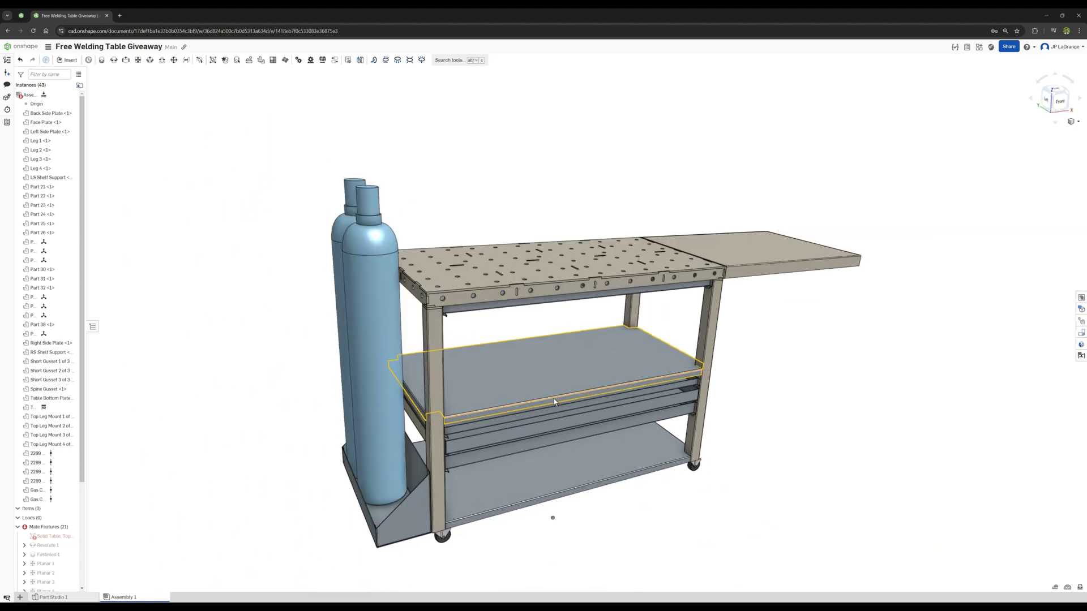
right_drag(646, 494, 691, 482)
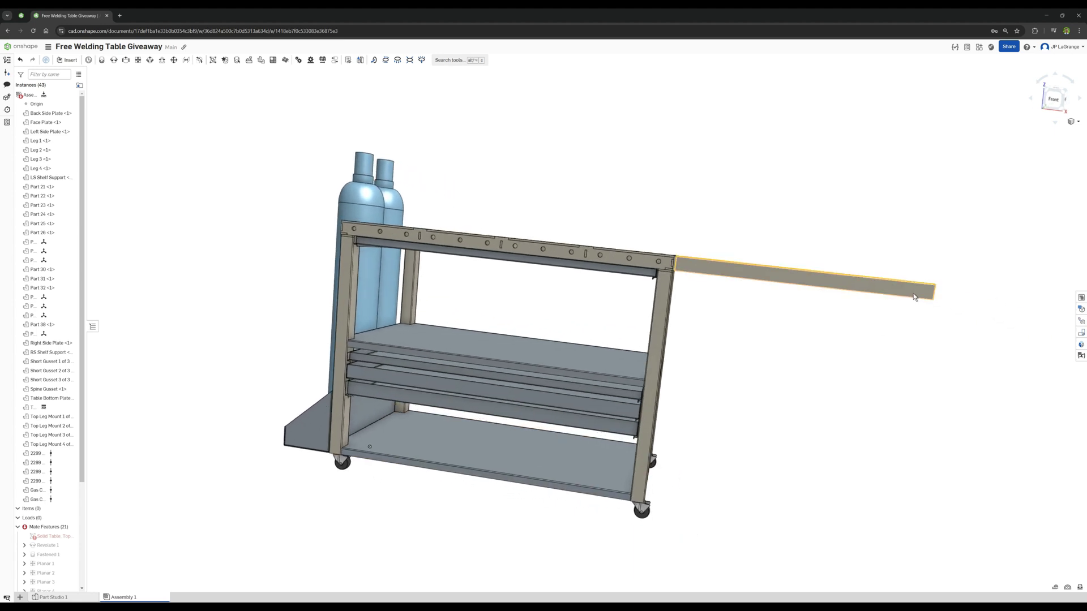
Step: Fold the tabletop extension down against the table's side, then raise it back level with the tabletop
drag(886, 397, 654, 490)
right_drag(720, 478, 573, 464)
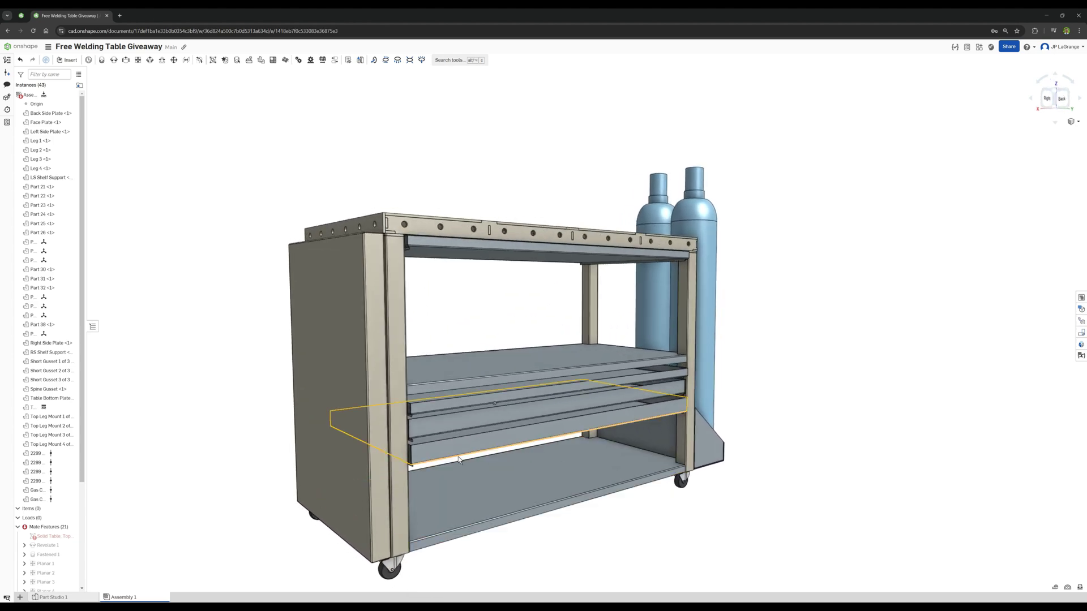
right_drag(351, 430, 592, 483)
scroll(594, 490, up, 5)
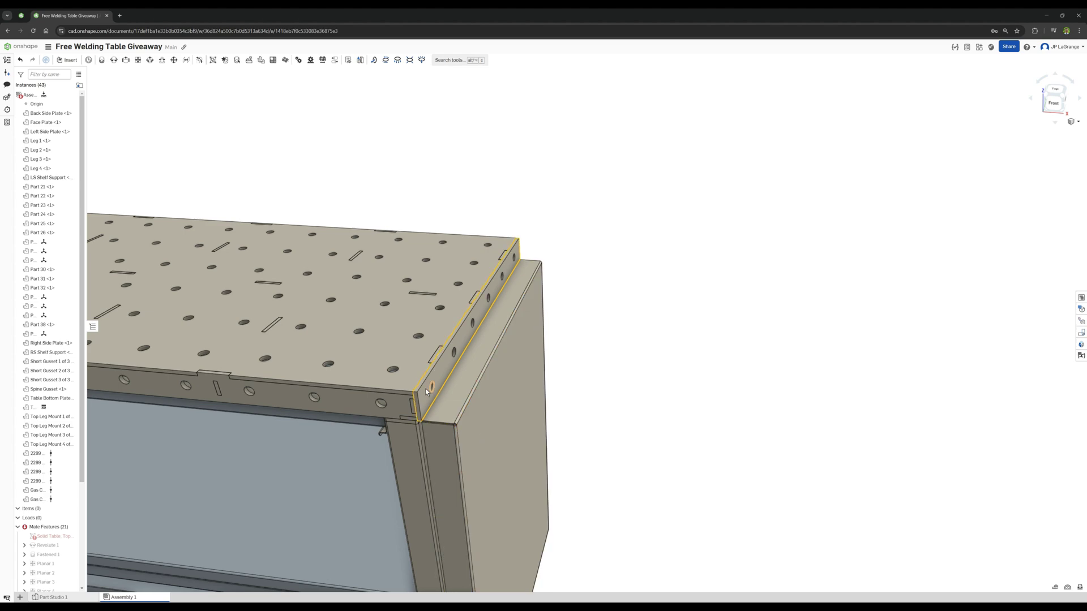
scroll(418, 398, down, 5)
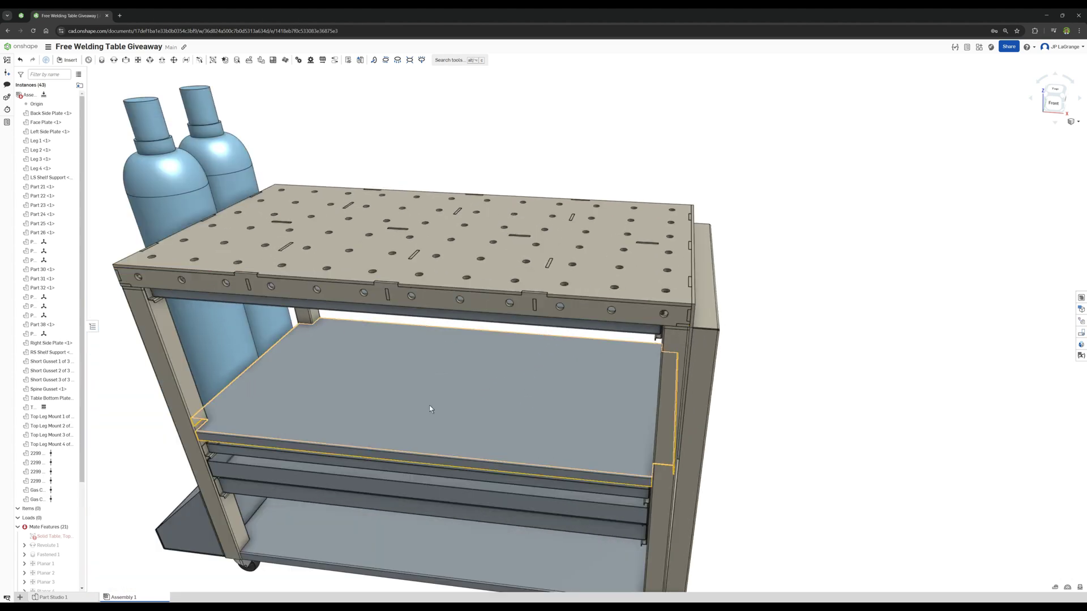
right_drag(429, 405, 481, 385)
scroll(481, 385, down, 3)
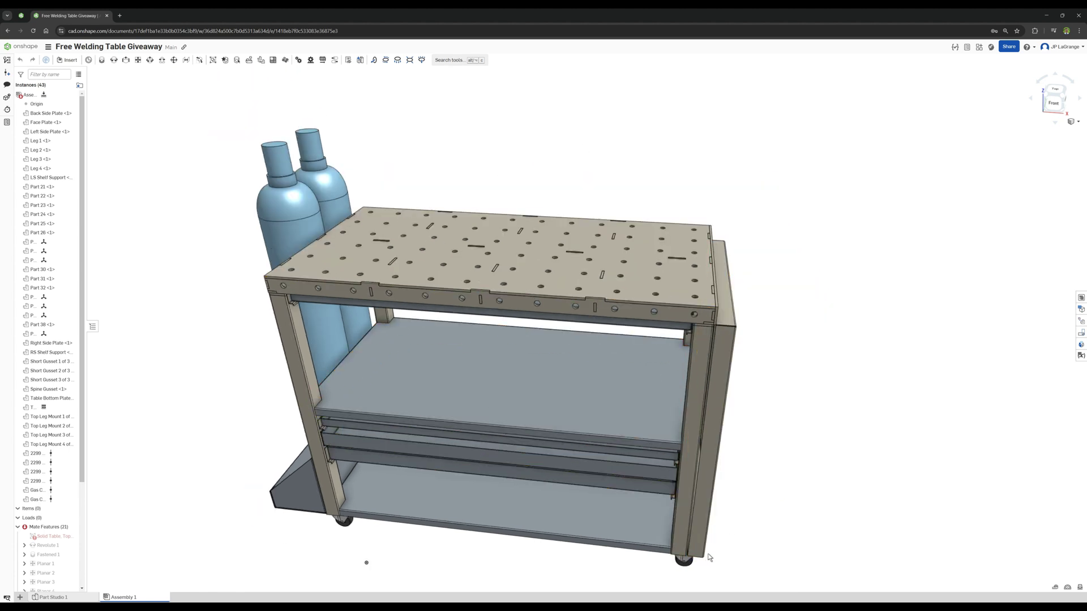
drag(806, 494, 907, 322)
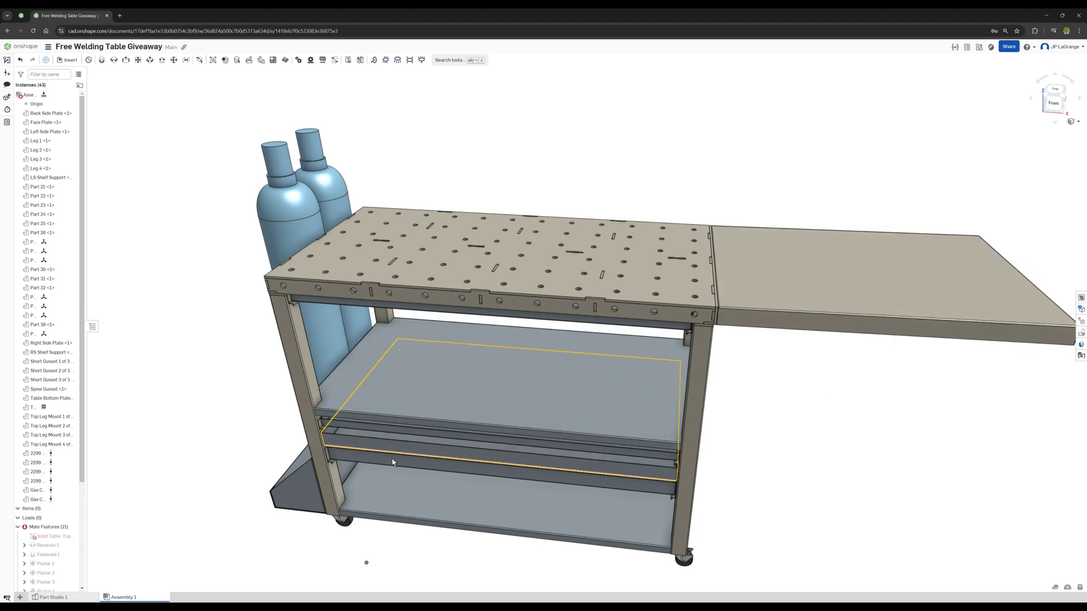
Step: Slide the drawers beneath the middle shelf out of the table and push them back in
right_drag(496, 486, 527, 470)
mouse_move(516, 390)
mouse_down()
mouse_move(433, 447)
mouse_move(515, 375)
mouse_up()
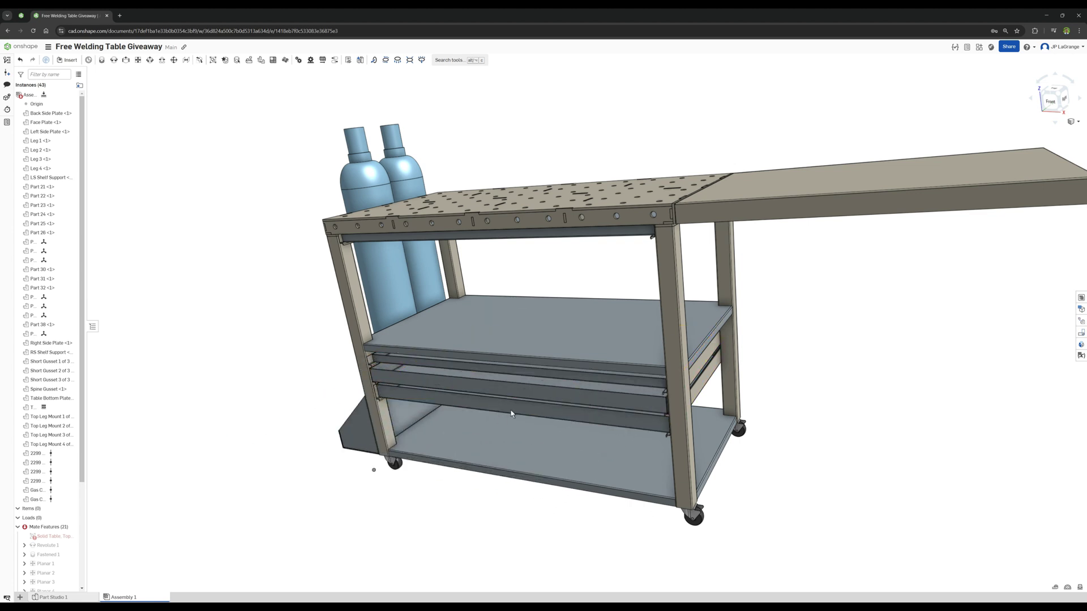
drag(499, 416, 434, 463)
drag(478, 417, 517, 390)
drag(445, 449, 477, 402)
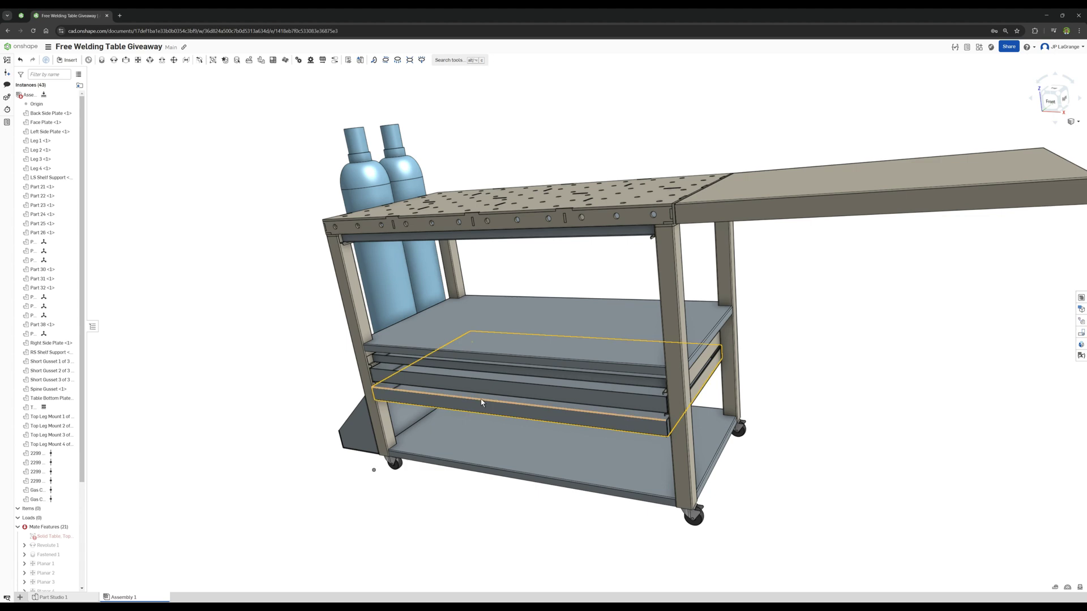
Step: Examine the drawers, their side supports and the tabletop's underside from below and from the side
right_drag(492, 459, 492, 419)
scroll(600, 349, up, 4)
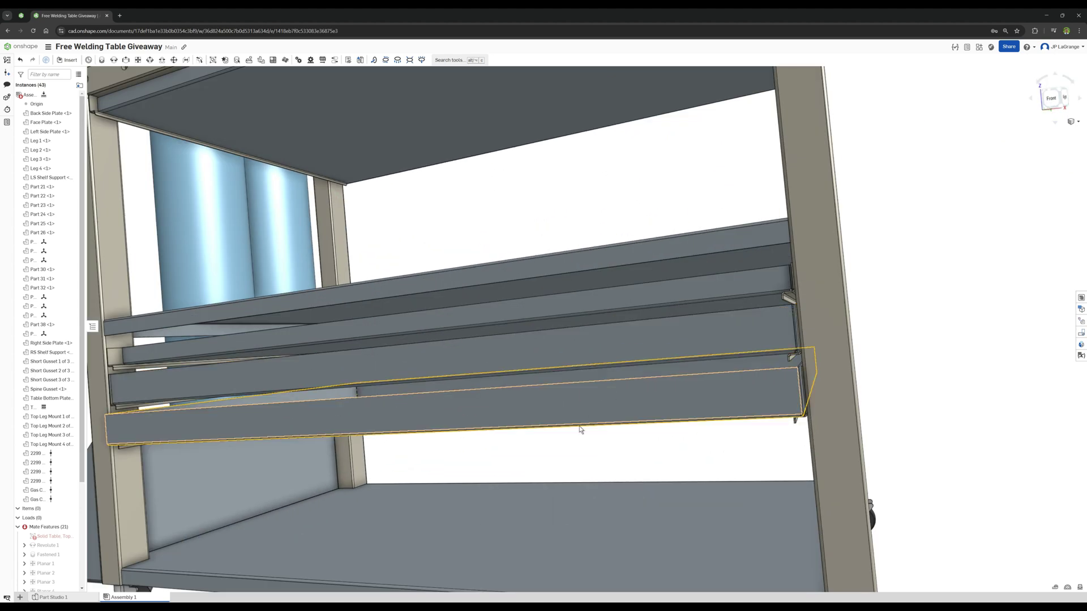
scroll(579, 427, down, 5)
scroll(502, 473, down, 1)
scroll(532, 495, down, 1)
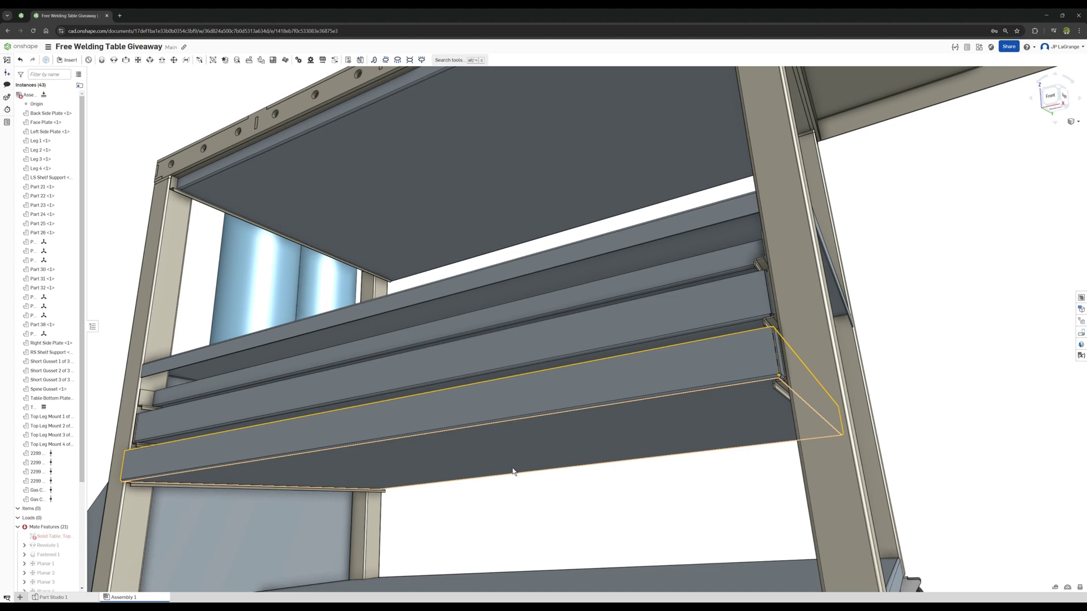
scroll(513, 472, down, 2)
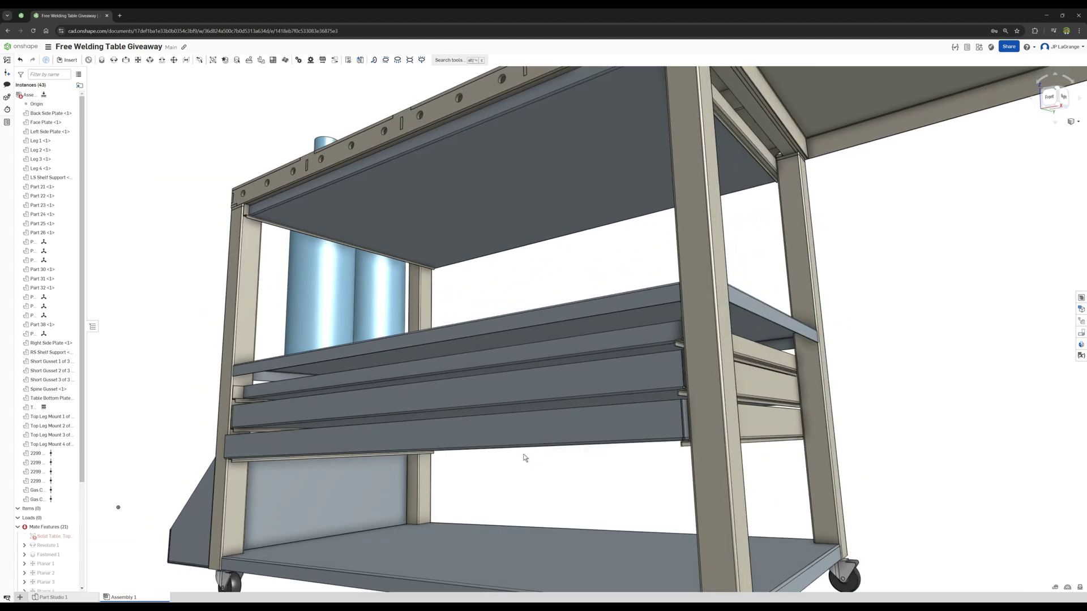
scroll(525, 461, down, 2)
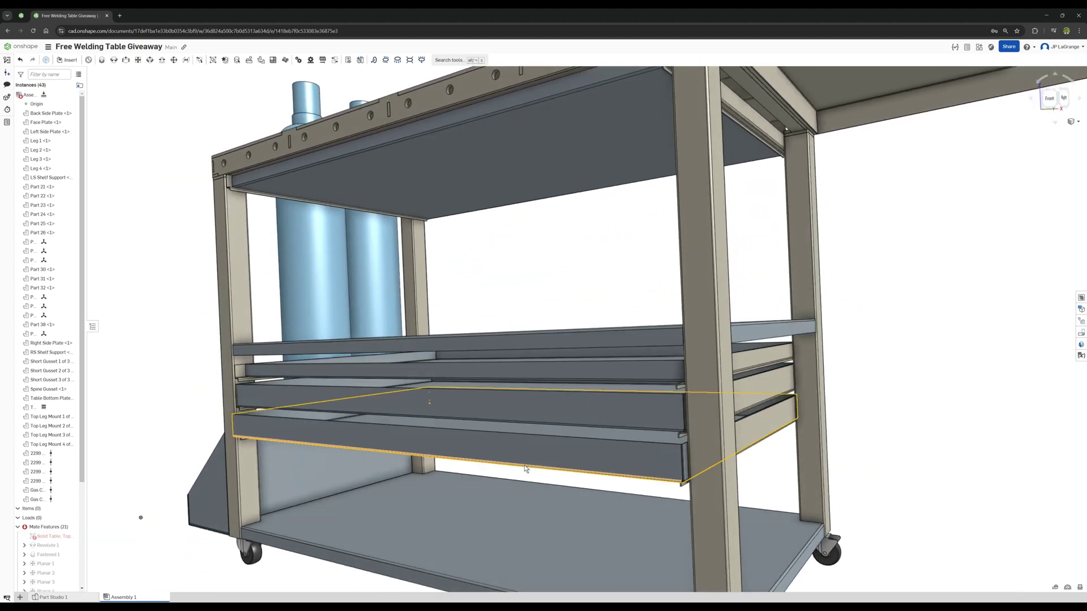
right_click(526, 467)
scroll(892, 498, down, 5)
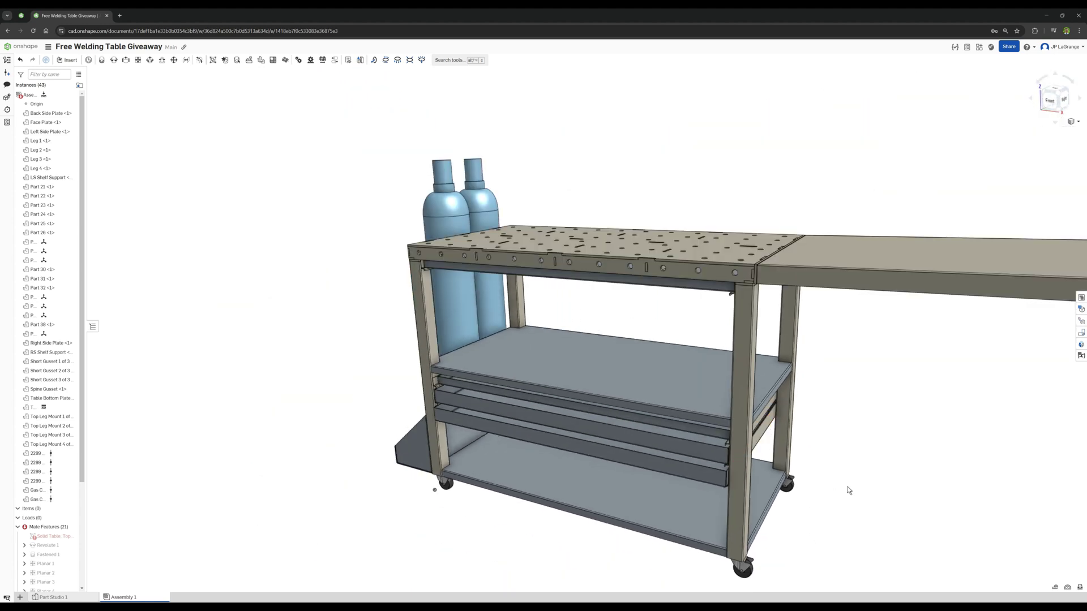
middle_drag(848, 490, 704, 461)
Step: Switch to Part Studio 1 and examine the tabletop's hole and slot pattern
right_drag(538, 371, 603, 440)
middle_drag(395, 369, 484, 388)
scroll(484, 388, down, 2)
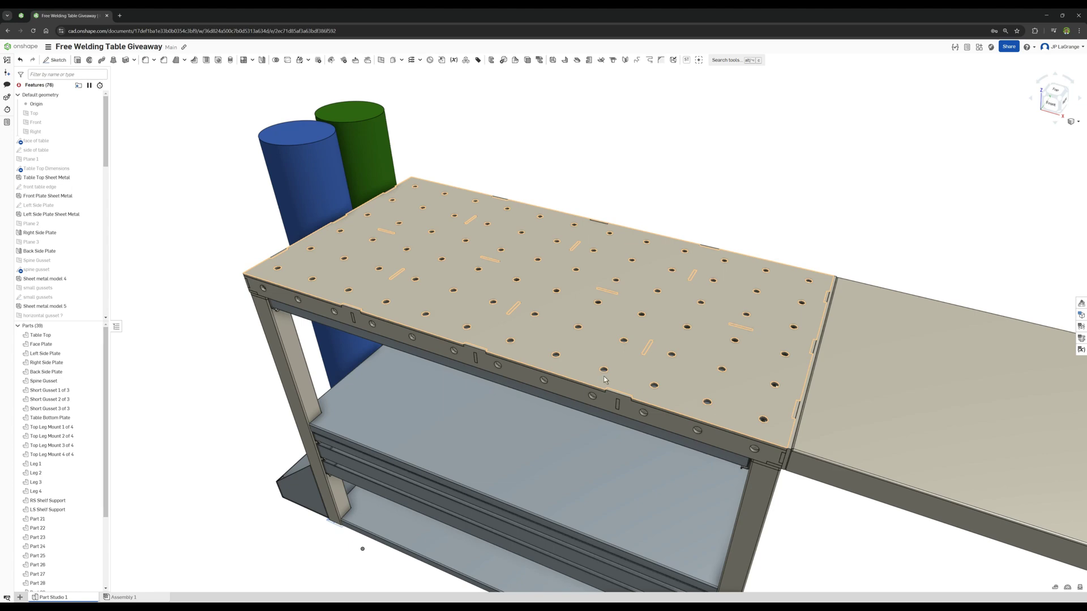
mouse_move(597, 391)
right_down()
mouse_move(628, 343)
mouse_move(602, 406)
right_up()
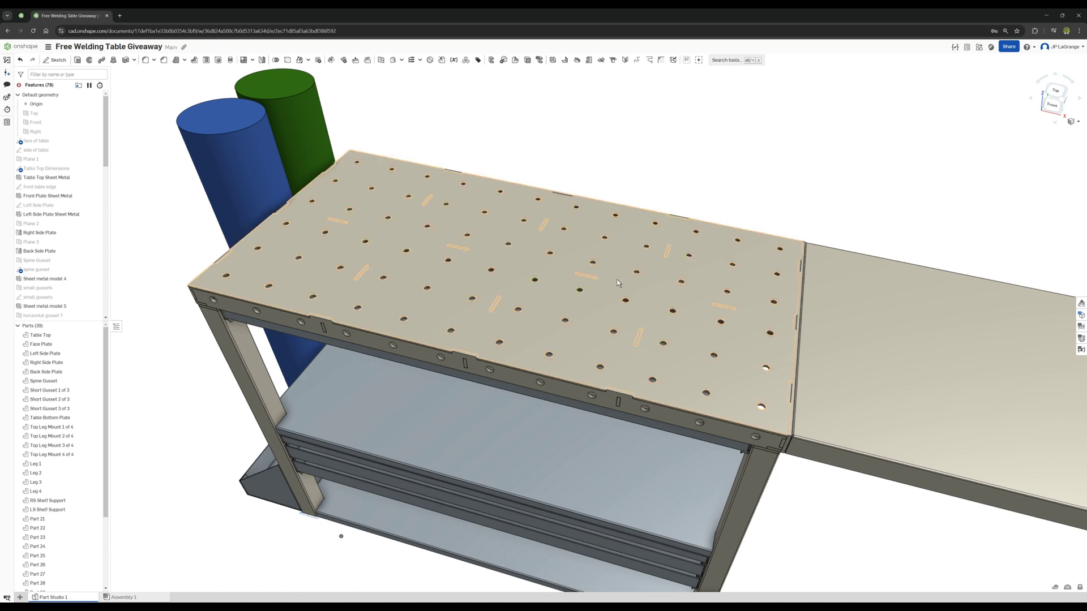
right_drag(494, 256, 591, 317)
Step: Hide the Table Top part in Part Studio 1 to expose the gusset frame
scroll(590, 283, up, 10)
scroll(589, 283, down, 10)
right_click(624, 317)
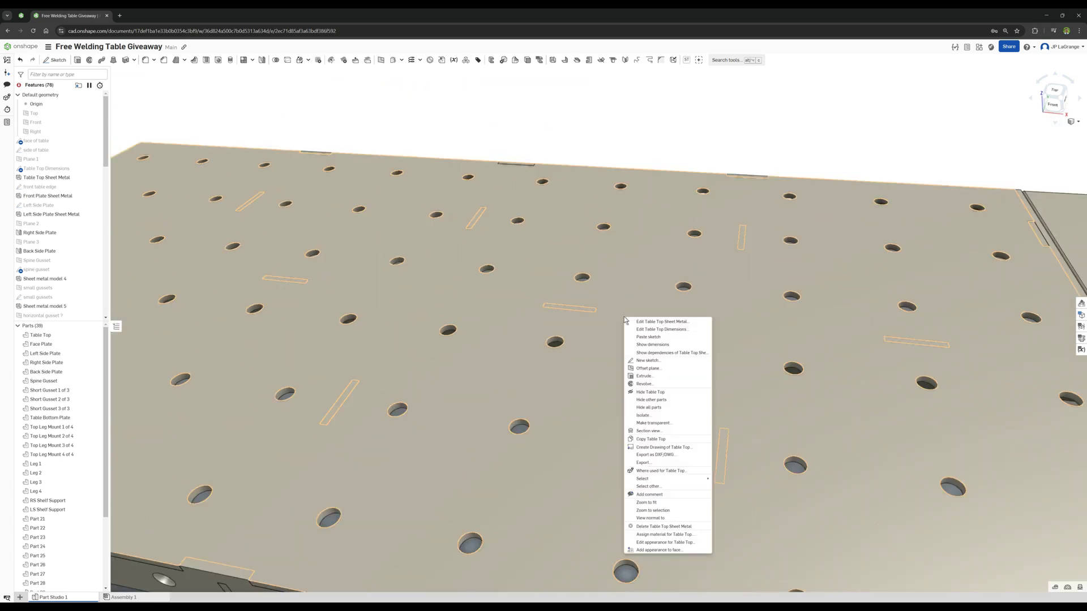
click(653, 391)
scroll(651, 389, down, 5)
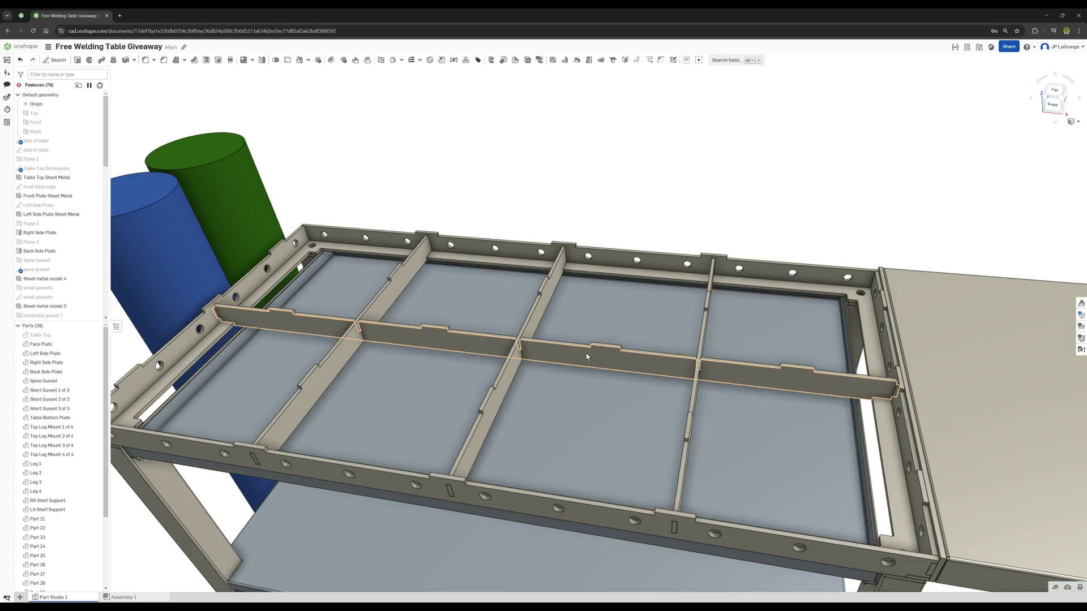
middle_drag(743, 422, 784, 417)
Step: Show the Table Top part again and review the table in the front view and at an angle
right_click(656, 157)
click(672, 168)
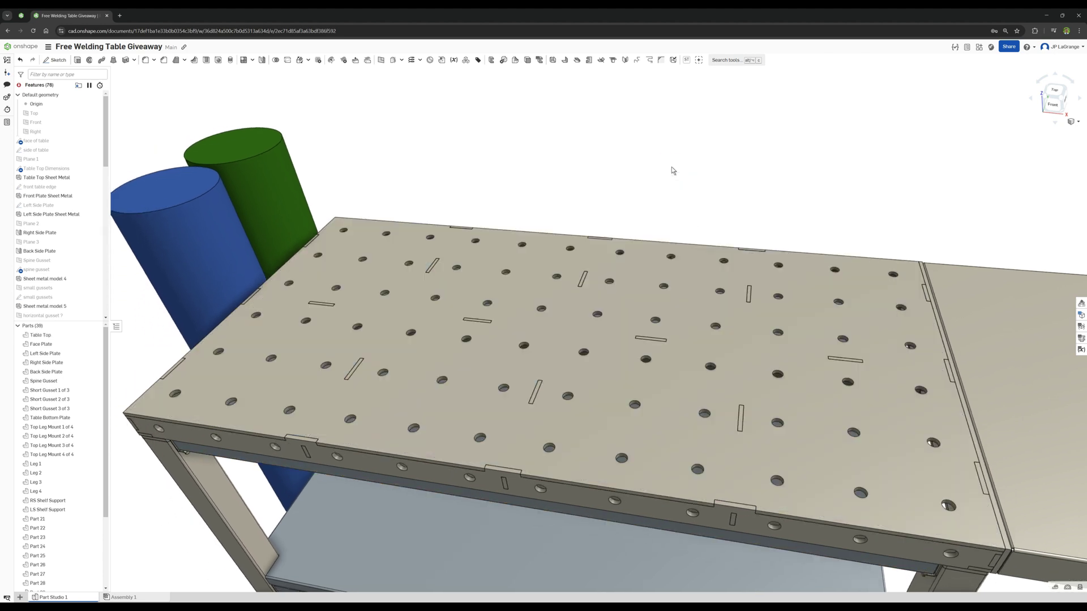
right_drag(457, 292, 480, 403)
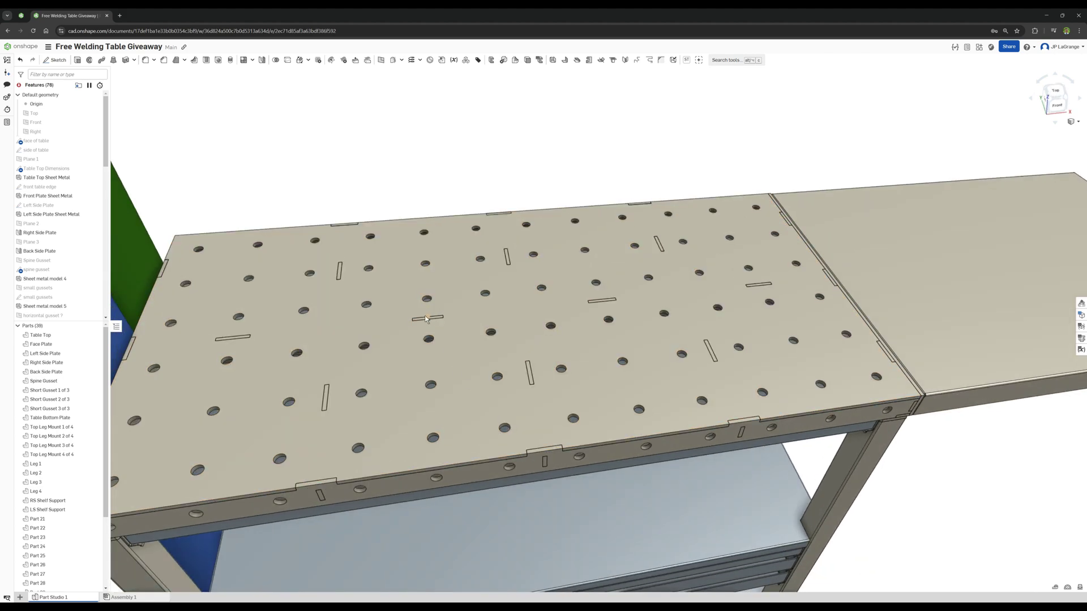
scroll(425, 319, down, 3)
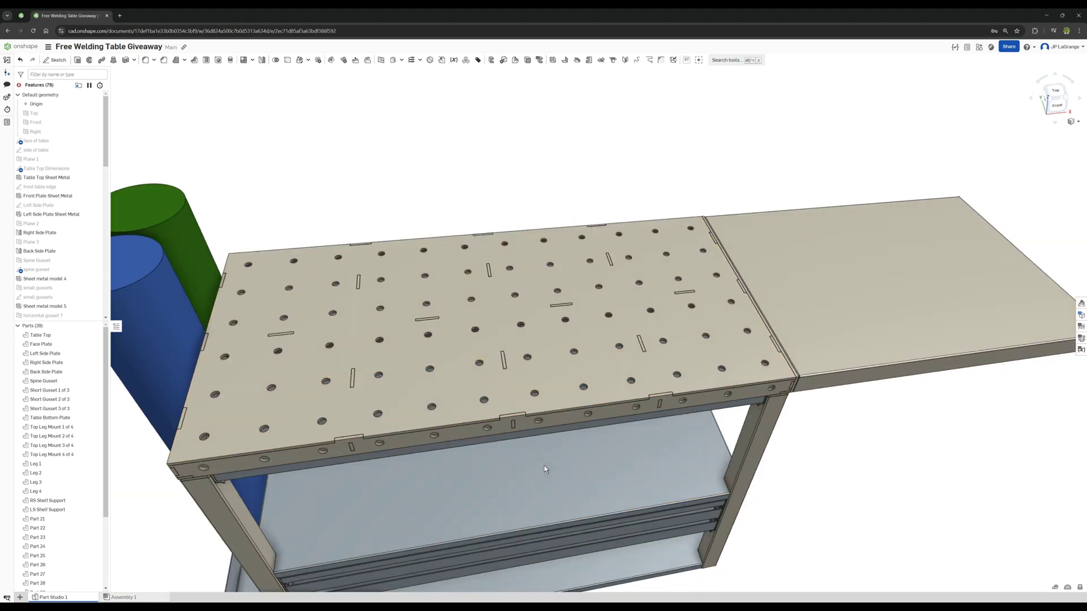
key(shift+1)
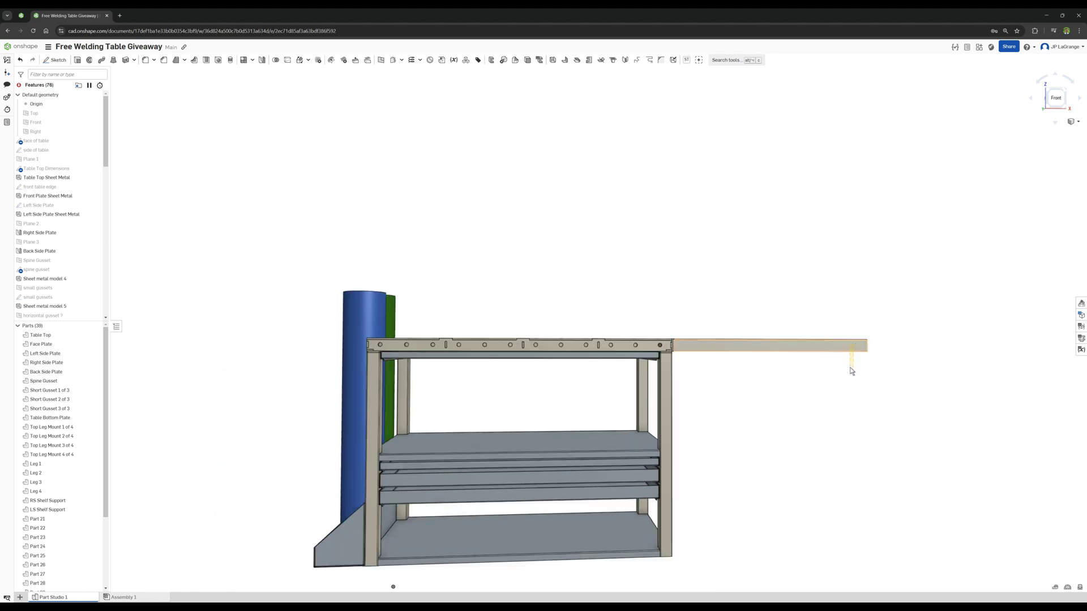
right_drag(858, 477, 732, 280)
right_drag(688, 445, 659, 425)
scroll(506, 300, up, 3)
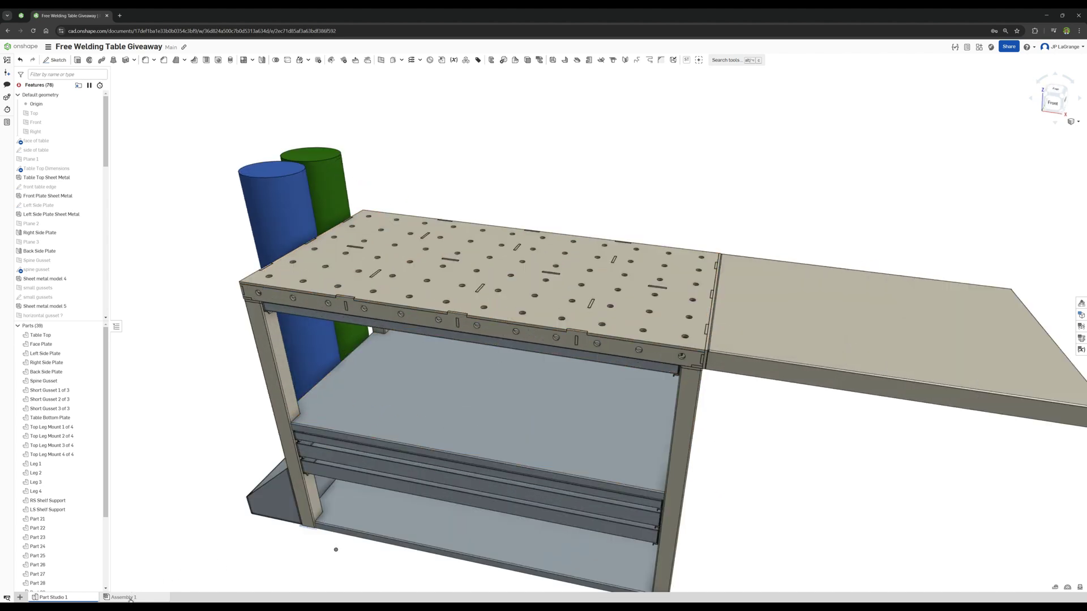
Step: Switch to Assembly 1 and hide the Table Top instance
key(alt+Page_Down)
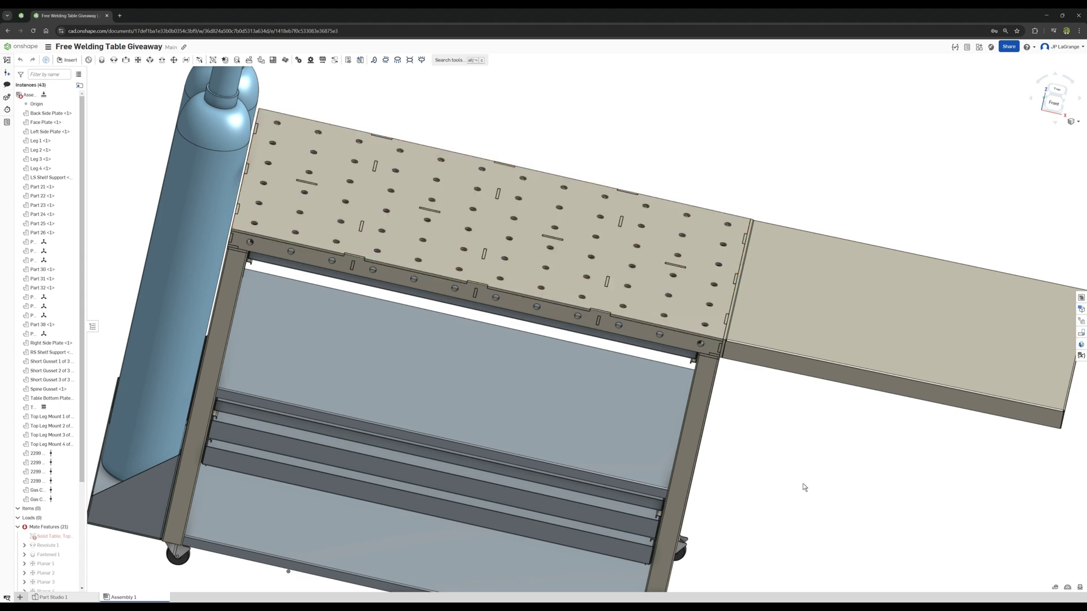
scroll(701, 268, up, 5)
right_click(700, 305)
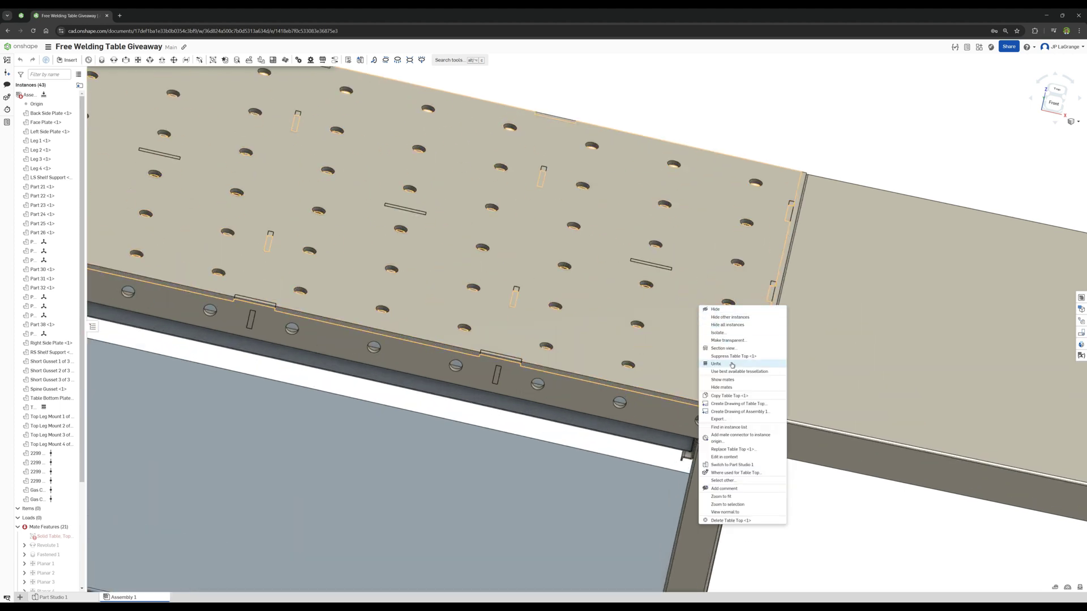
click(729, 308)
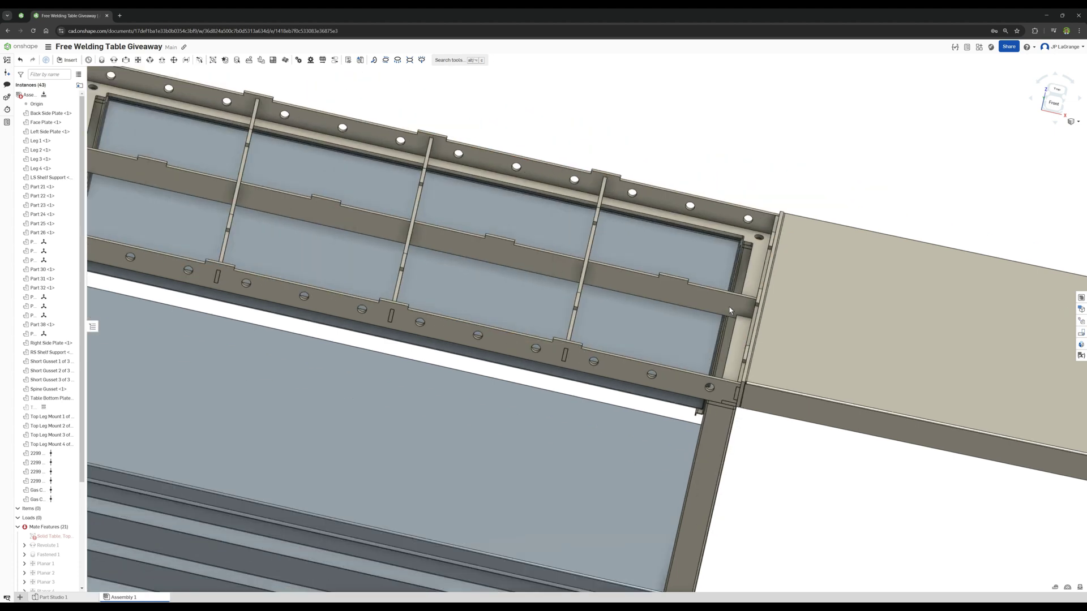
Step: Review the open tabletop frame with its spine and short gussets within the complete assembly
scroll(729, 311, down, 2)
right_drag(355, 219, 385, 240)
scroll(387, 345, down, 3)
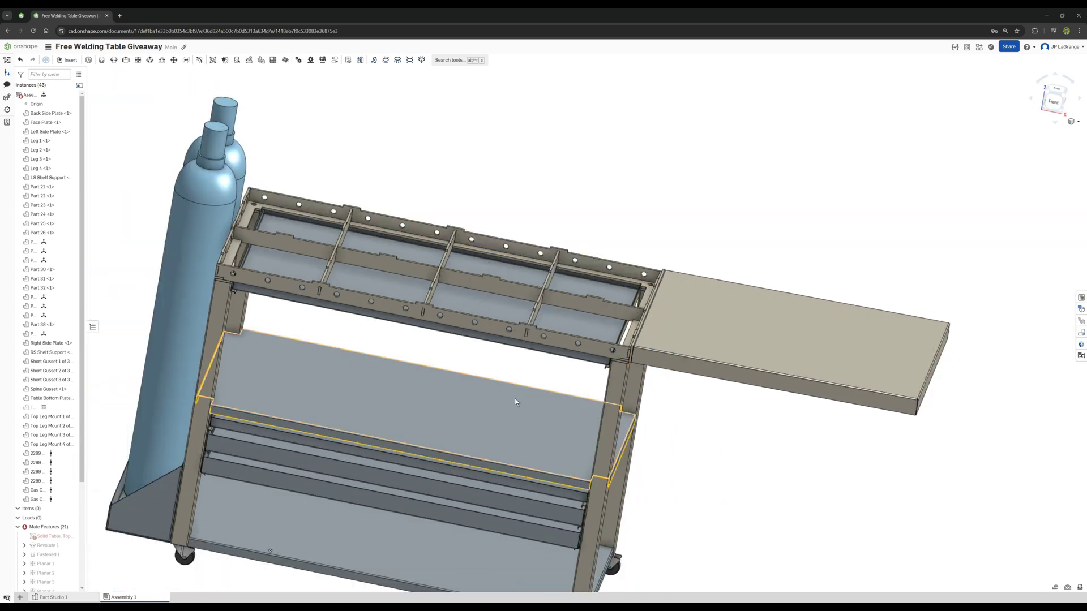
scroll(383, 368, down, 2)
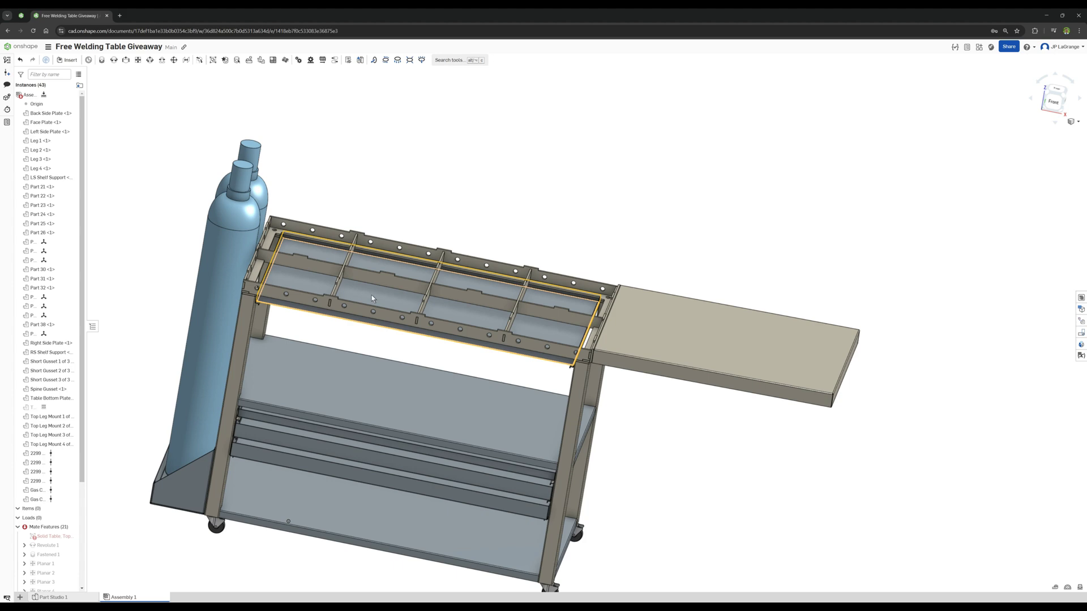
right_drag(406, 392, 379, 359)
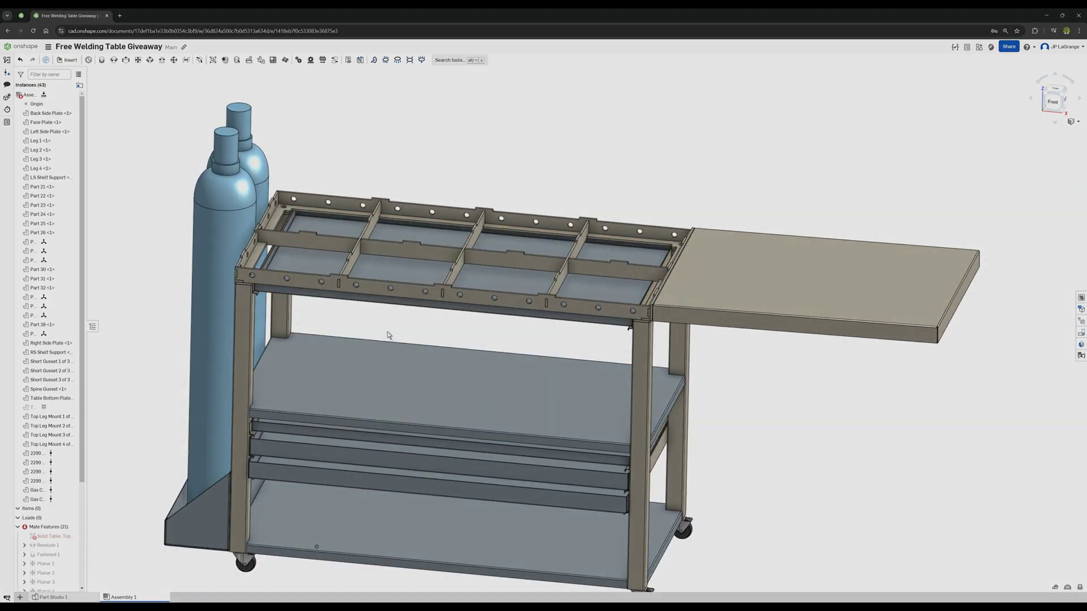